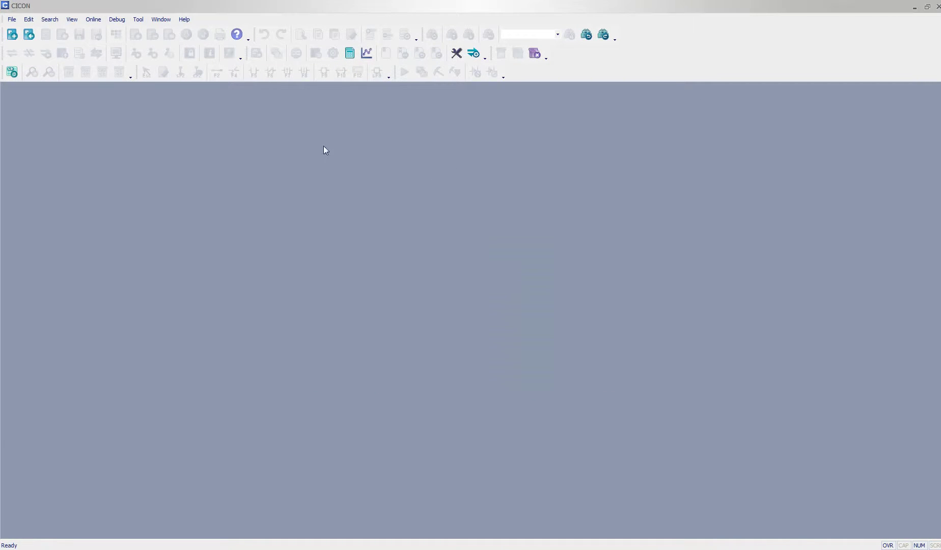
Step: Show CICON's About window, confirming version 6.10 (2016.04.07)
left_click(184, 19)
left_click(197, 40)
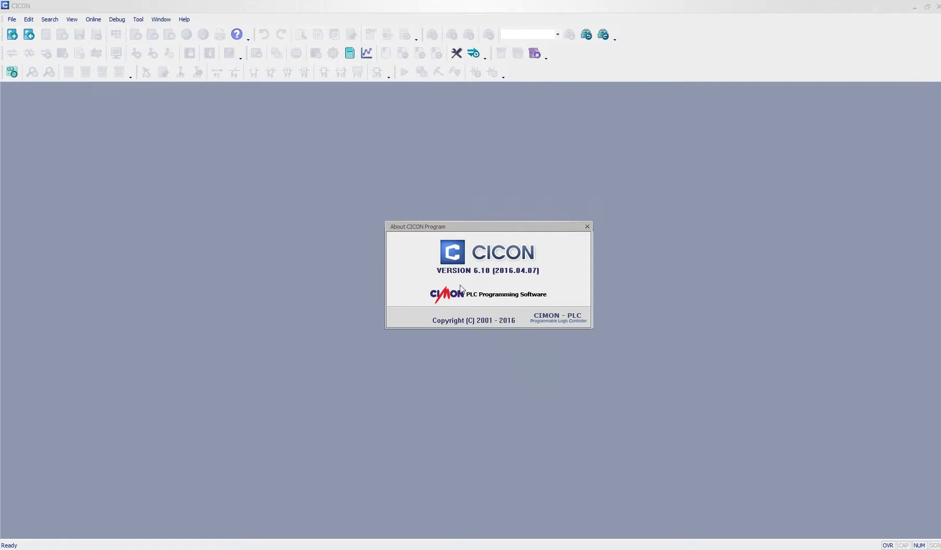
Step: Close the About window and create a new PLCS project with default properties
left_click(588, 226)
left_click(11, 19)
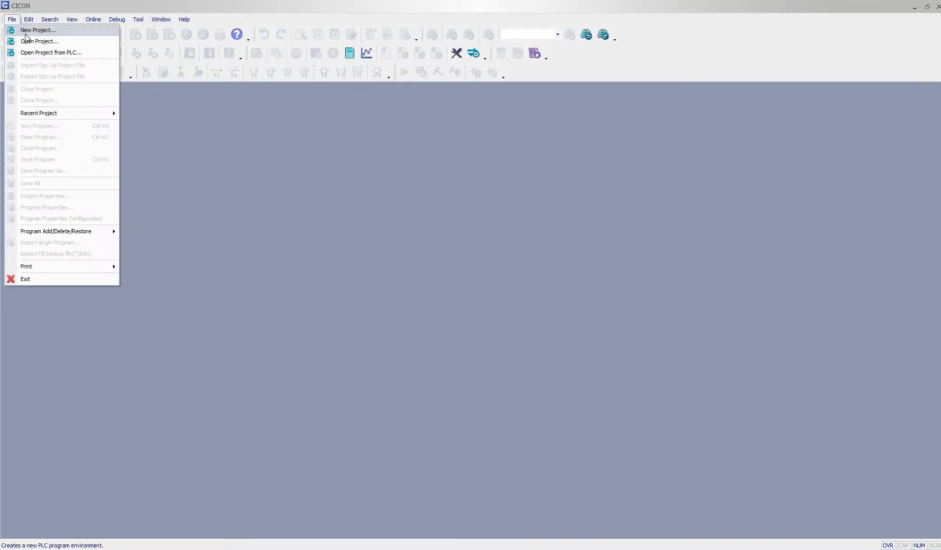
left_click(31, 31)
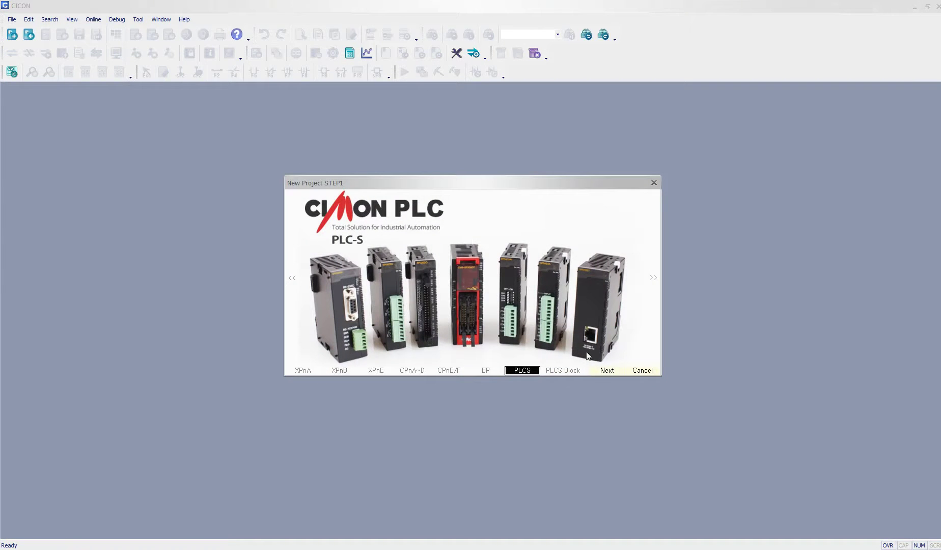
left_click(606, 371)
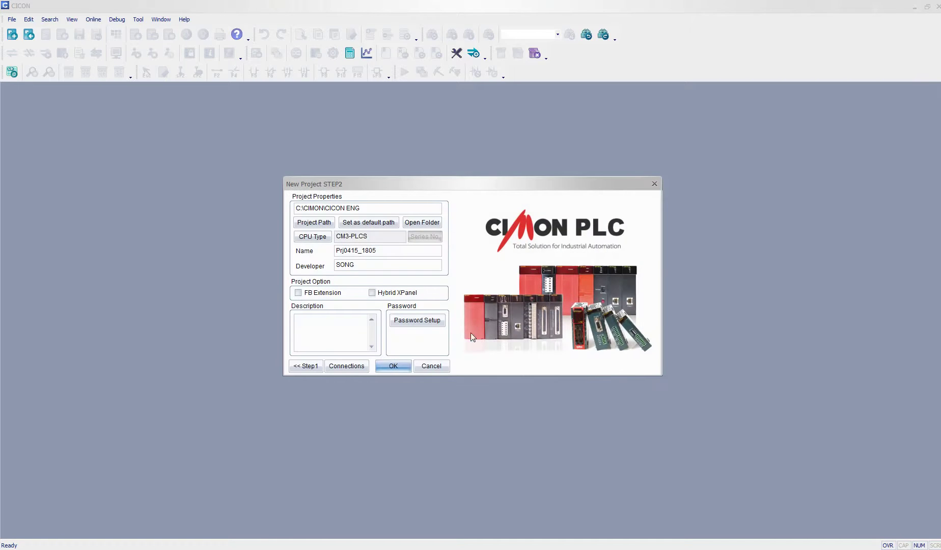
left_click(401, 366)
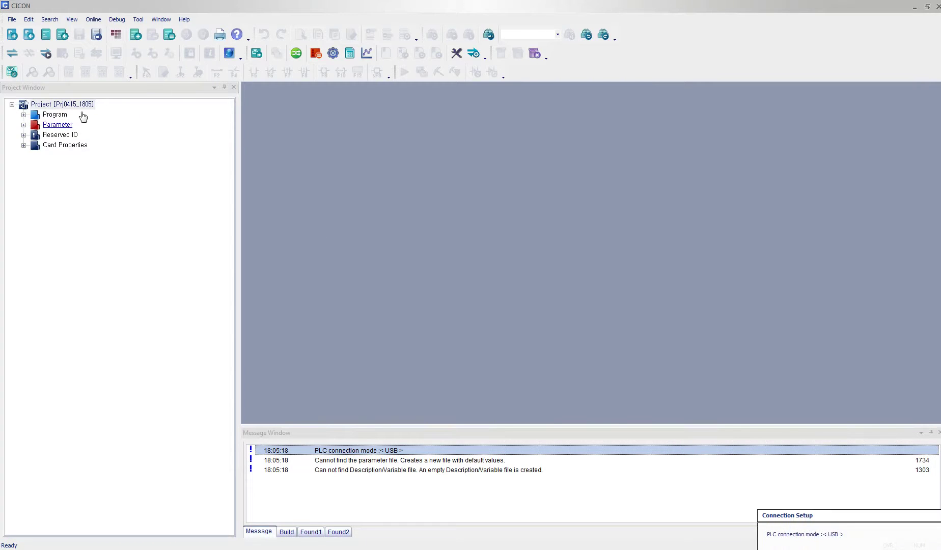
Step: Add a new program Pgm000 under the Program node
left_click(23, 114)
right_click(44, 115)
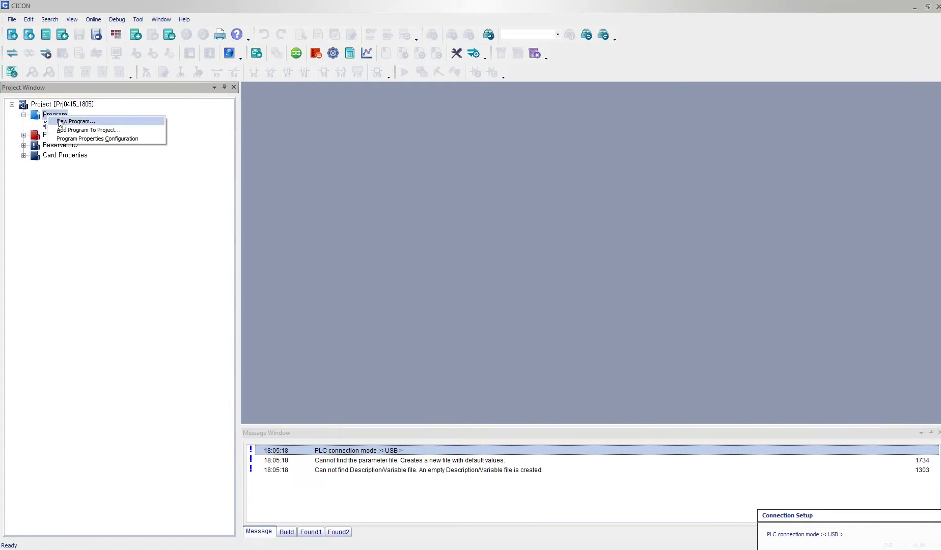
left_click(66, 122)
left_click(505, 402)
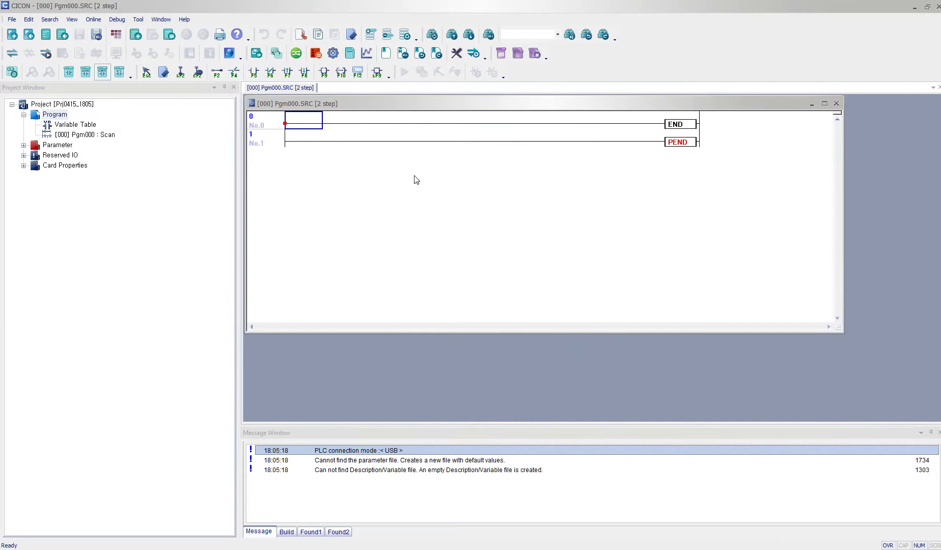
Step: Insert rung 0 above END, starting with an F10 (Always_ON) normally open contact
key("ctrl+l")
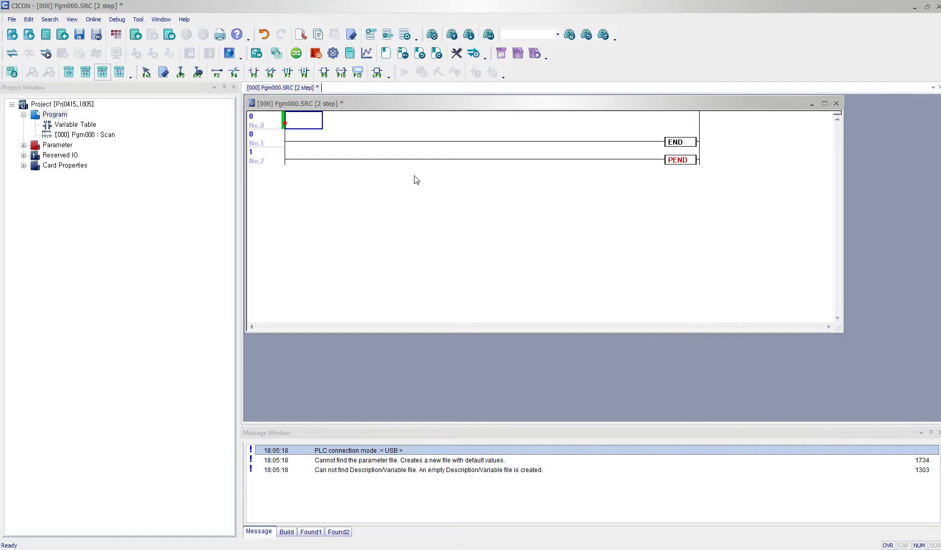
key("F5")
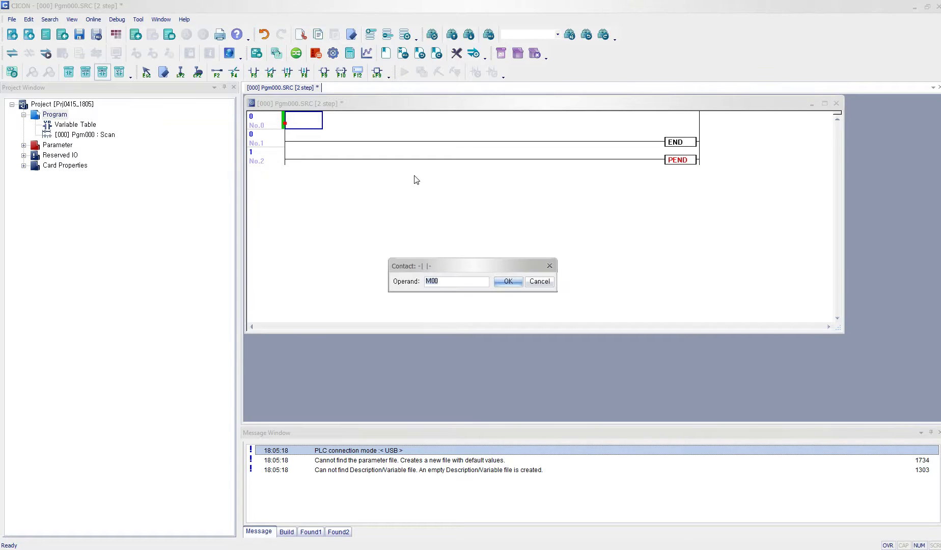
type("F10")
key("Return")
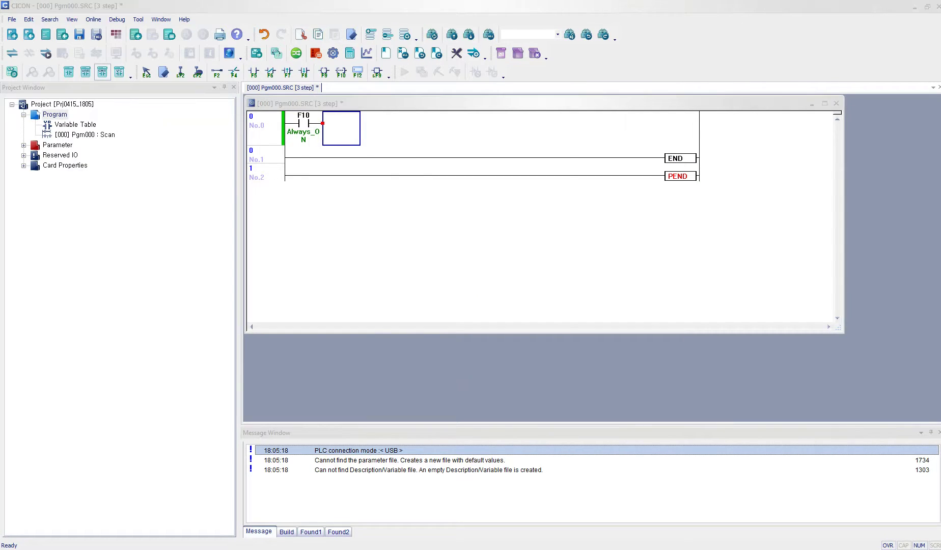
Step: Begin a FROM instruction after F10, entering module H001 and buffer address 0
key("F10")
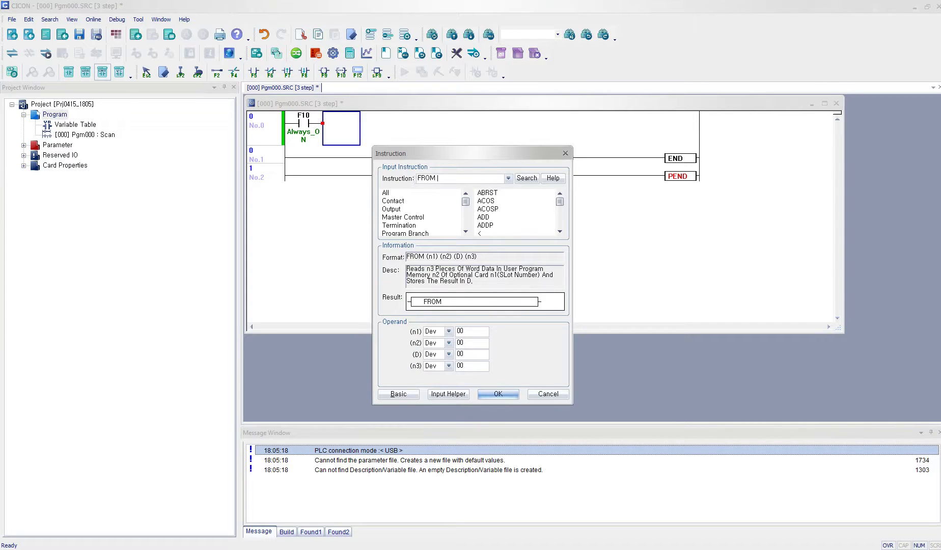
type("h")
type("001 0")
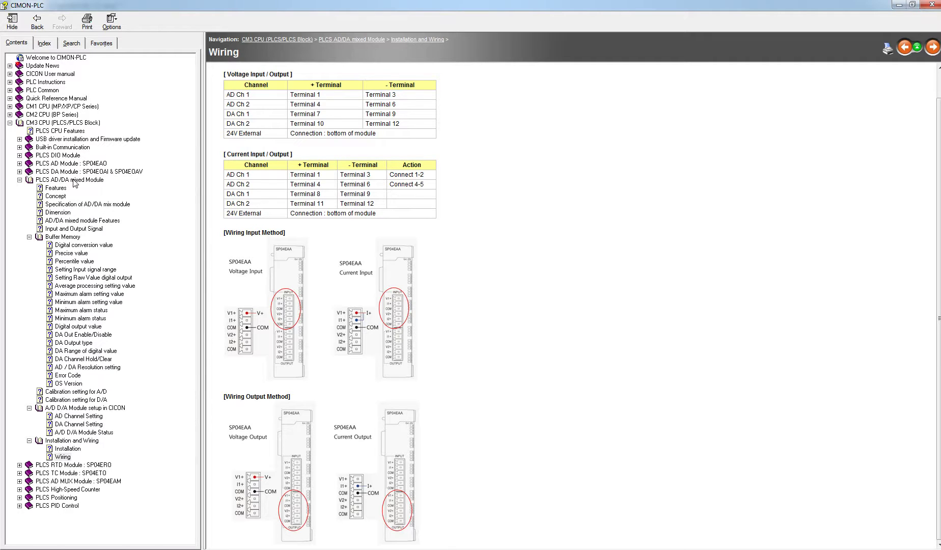
Step: Check the AD/DA mixed module's Buffer Memory table in help, then close the help
left_click(64, 237)
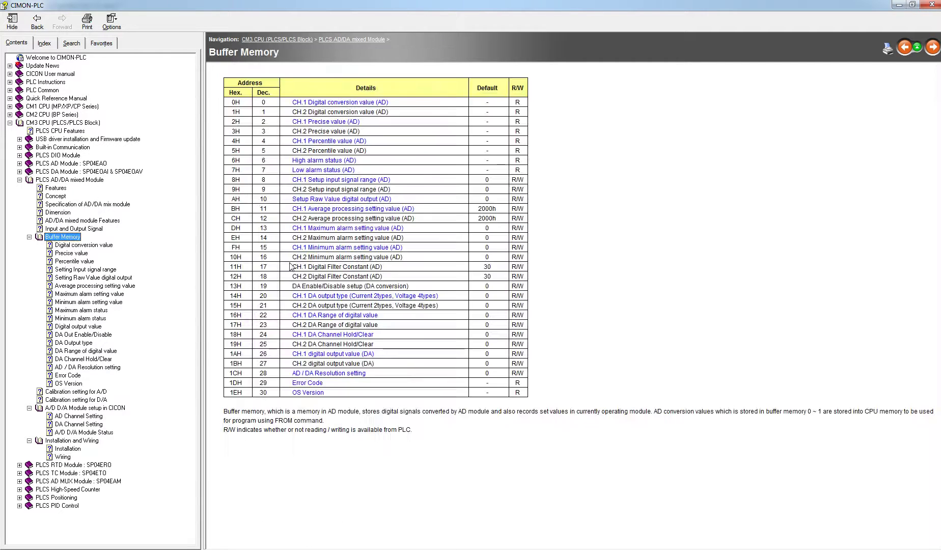
left_click(684, 141)
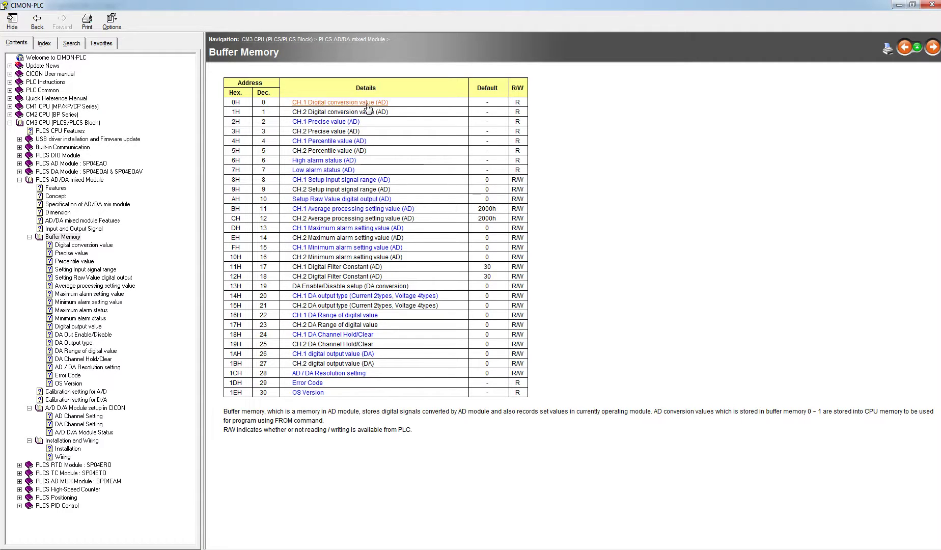
left_click(900, 5)
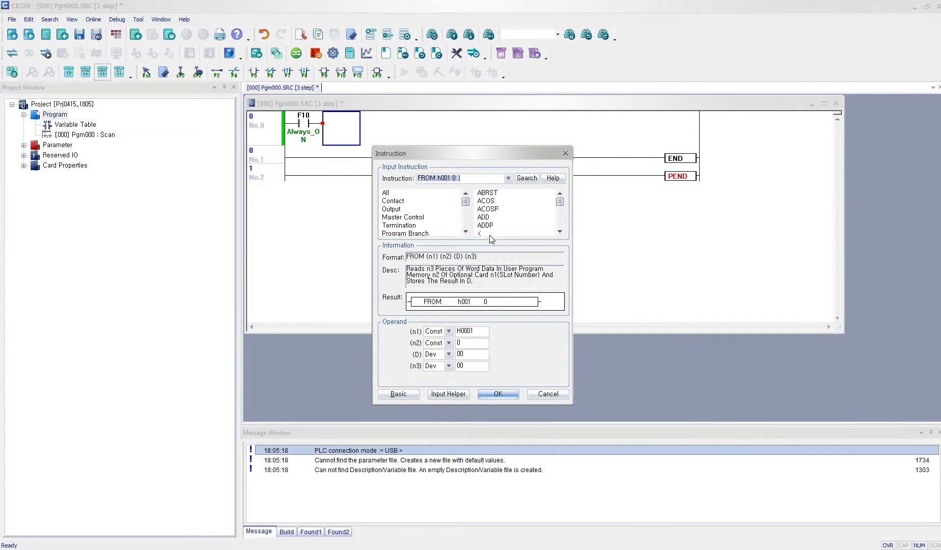
Step: Complete the instruction as FROM H0001 0 D0 1 and place it on rung 0
left_click(473, 177)
type("d00 1")
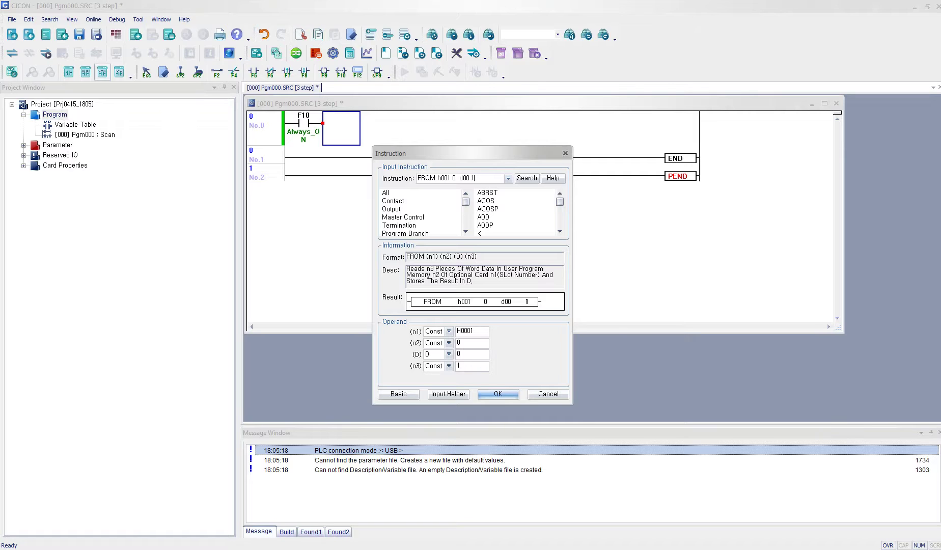
key("Return")
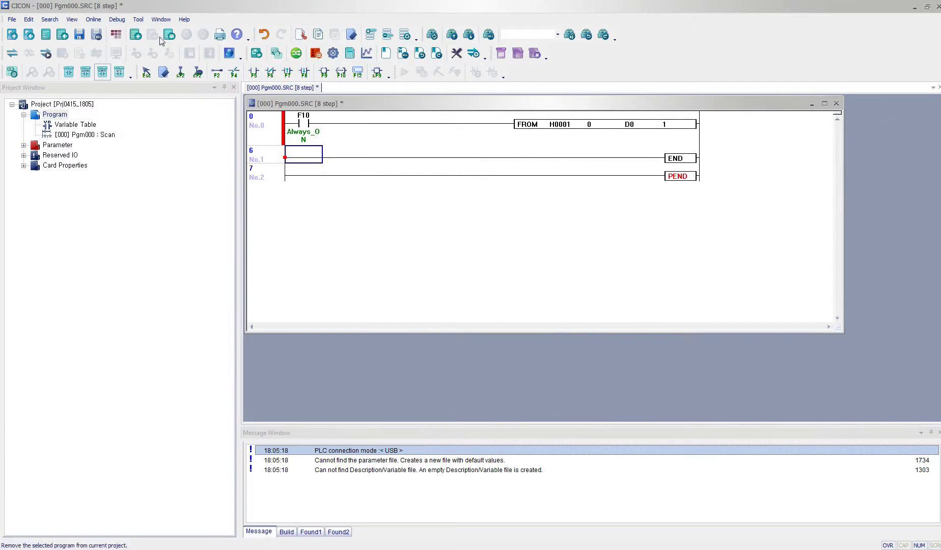
Step: Save the program and set the PLC connection to USB with a 5-second timeout
left_click(79, 34)
left_click(138, 19)
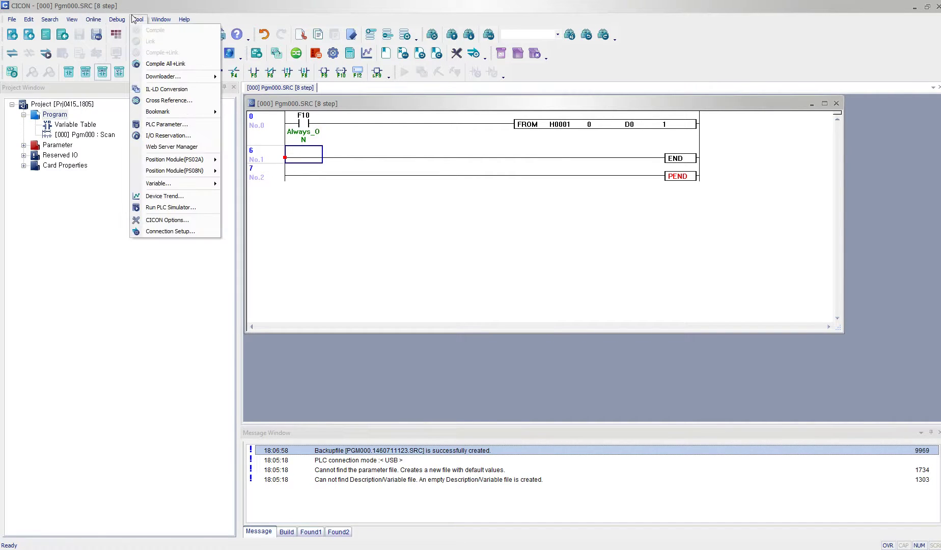
left_click(190, 232)
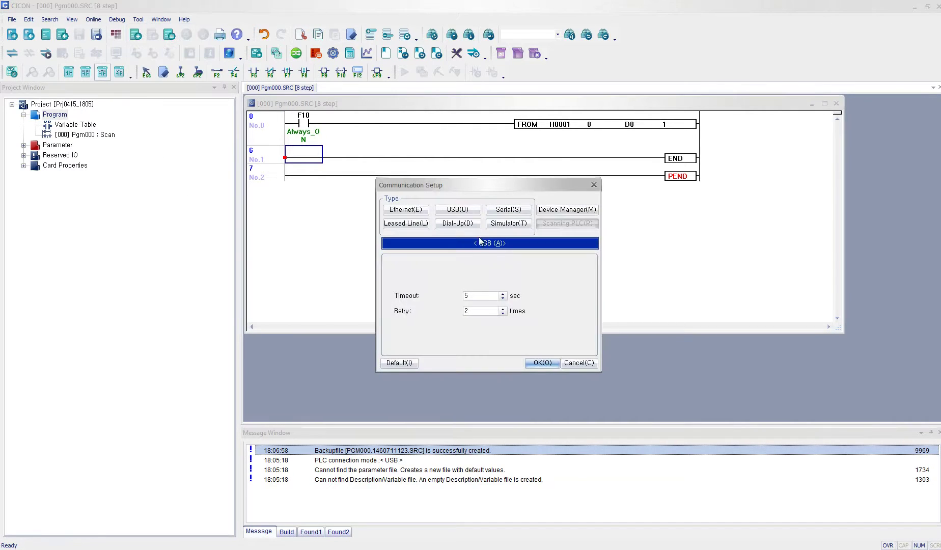
double_click(479, 298)
left_click(541, 362)
Step: Link, download and monitor the program, stopping the CPU and returning it to RUN
left_click(93, 19)
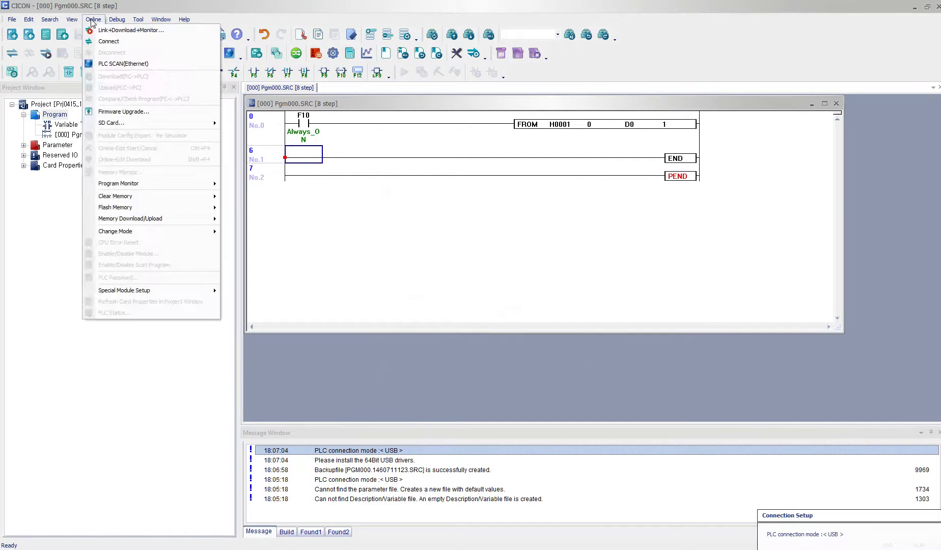
left_click(117, 29)
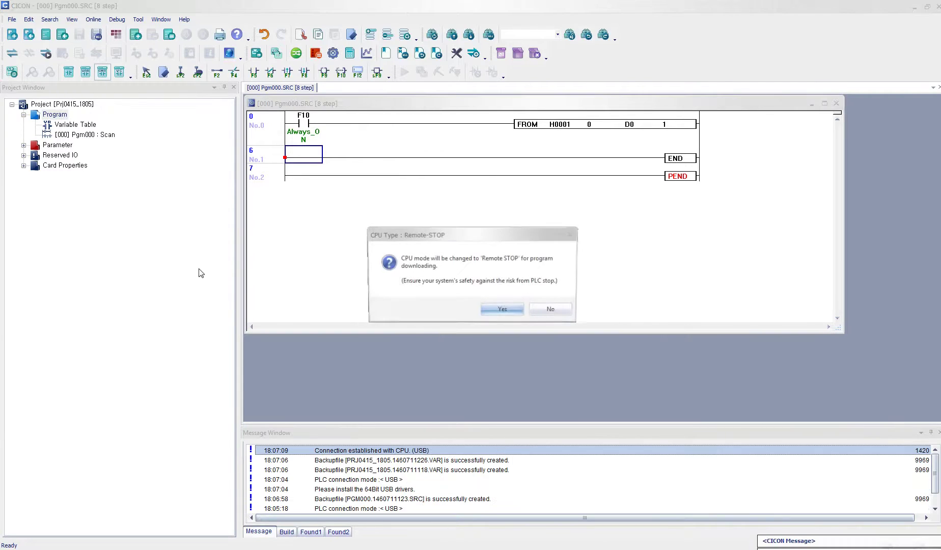
key("Return")
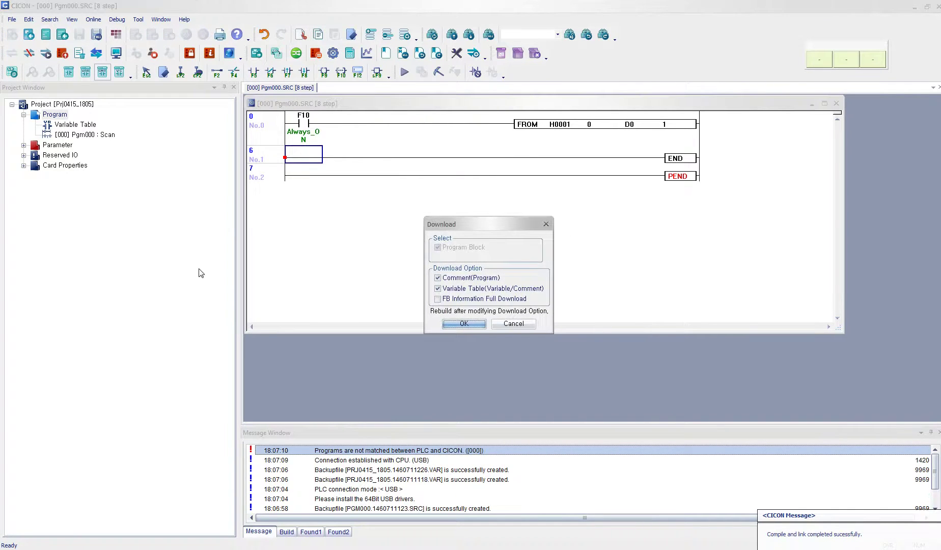
key("Return")
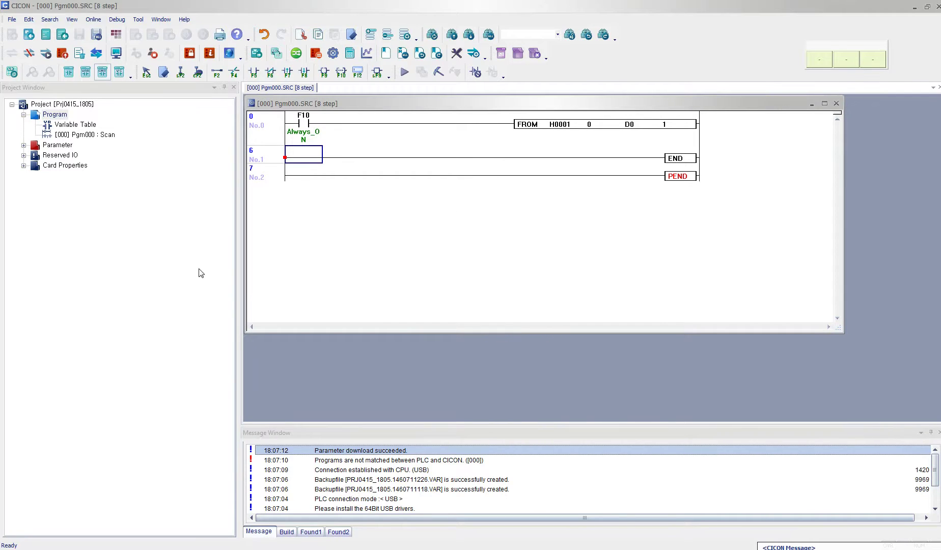
key("Return")
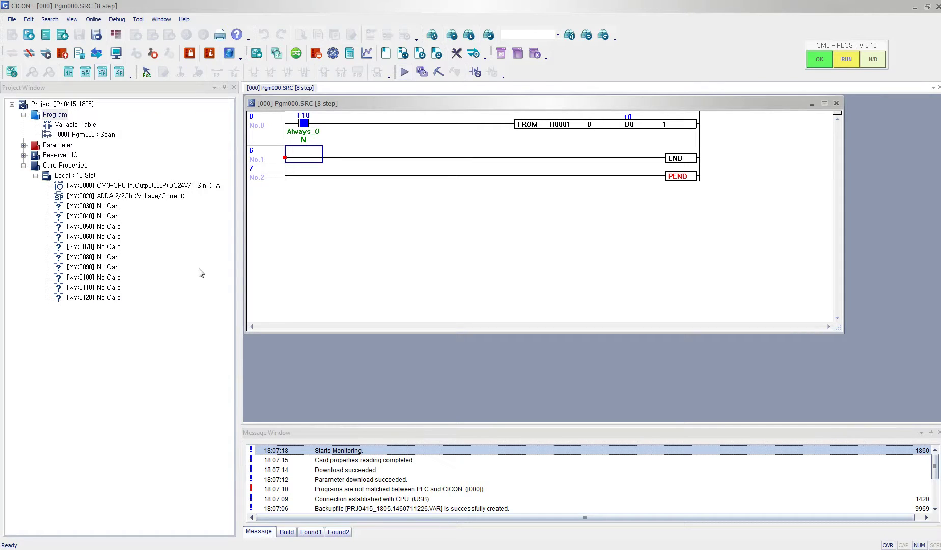
Step: Open the ADDA card's channel setup and disable DA channel 1's output
left_click(630, 133)
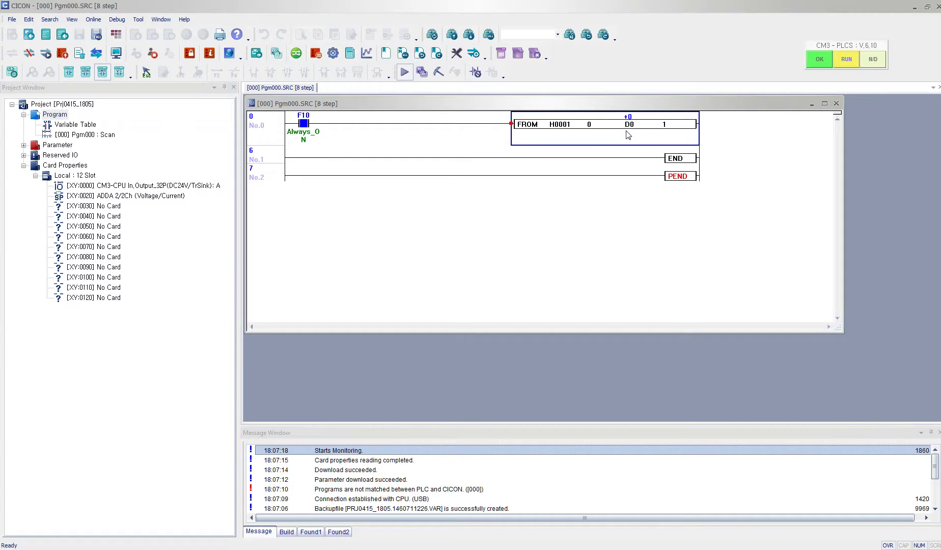
left_click(128, 198)
double_click(127, 197)
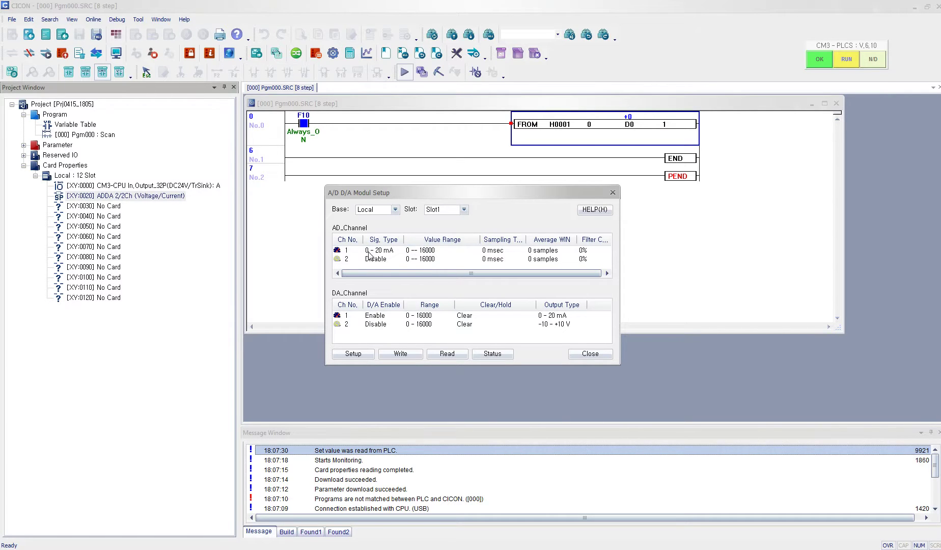
double_click(371, 317)
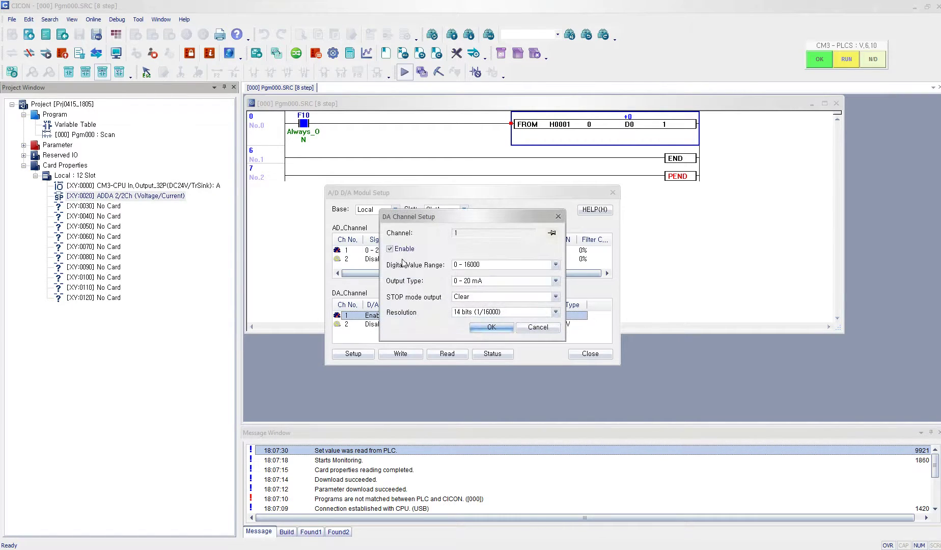
left_click(390, 249)
left_click(490, 327)
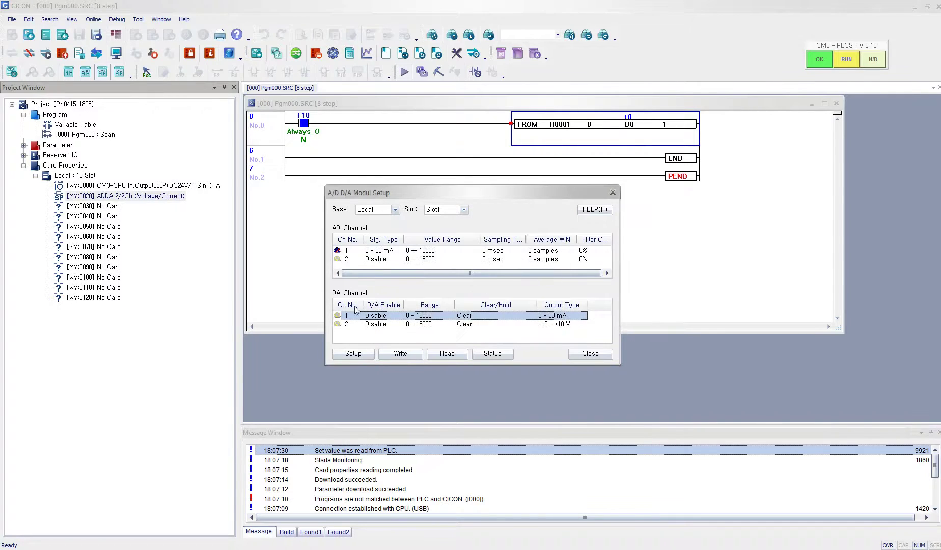
Step: Set AD channel 1's signal type to Disable and write the settings to the PLC
double_click(371, 250)
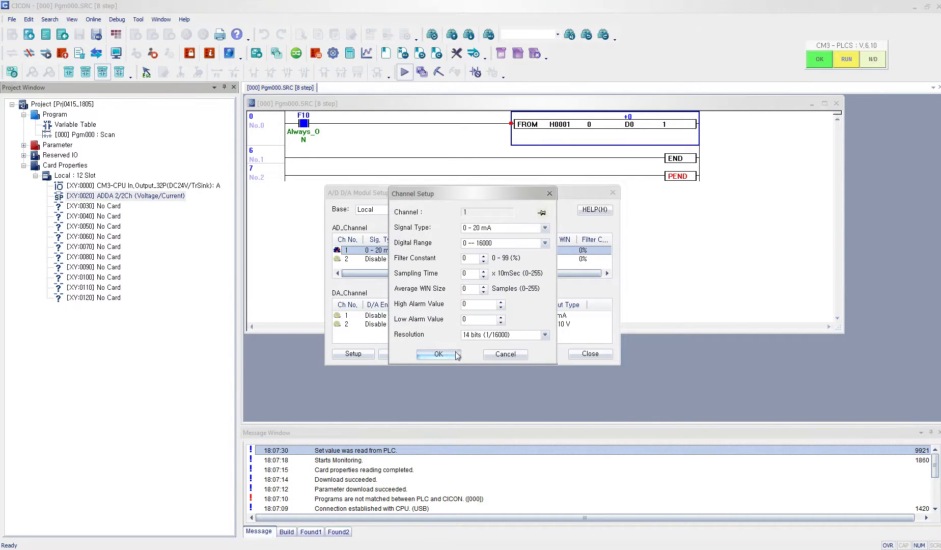
left_click(507, 227)
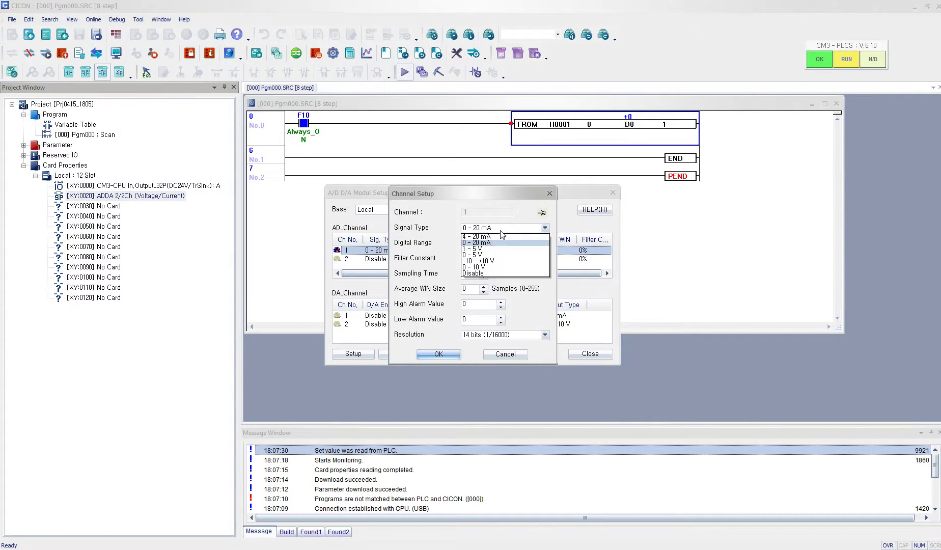
left_click(493, 280)
left_click(441, 354)
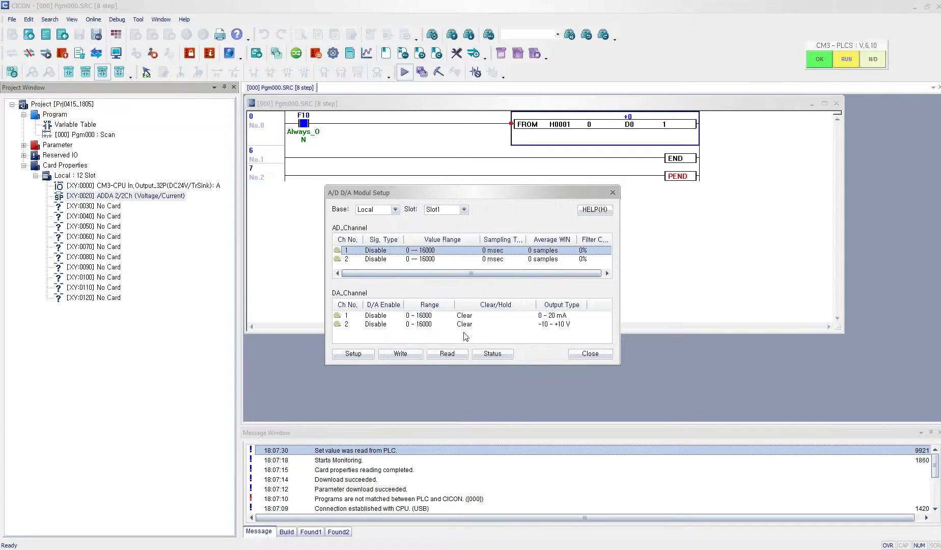
left_click(403, 355)
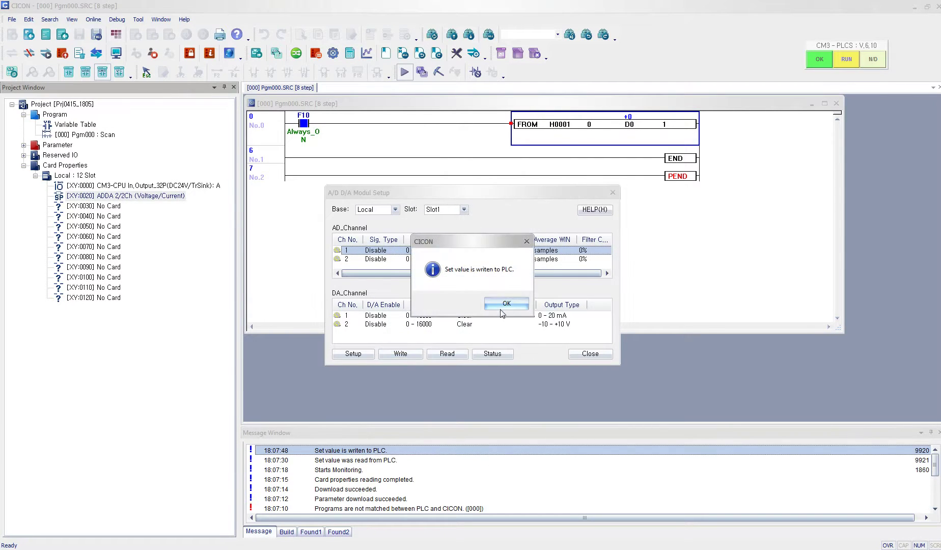
left_click(505, 301)
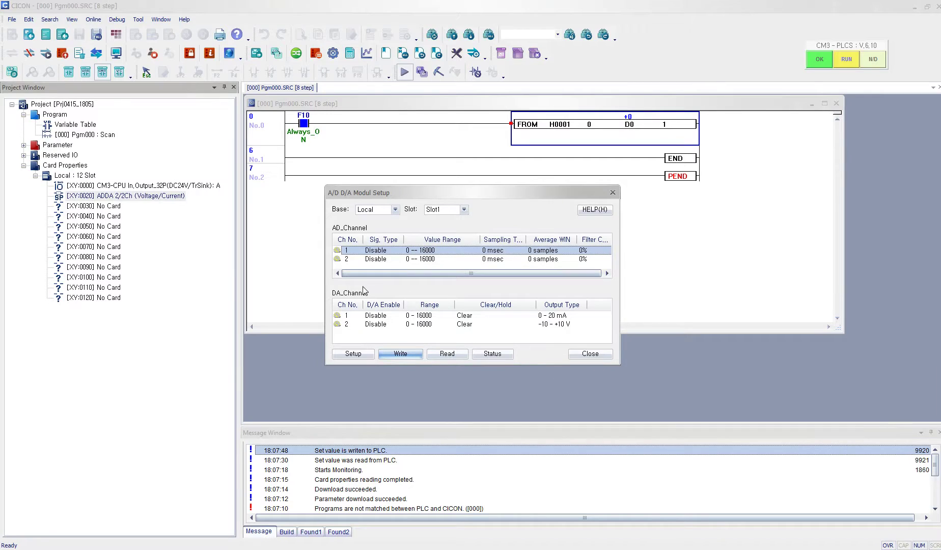
Step: Change AD channel 1's signal type to 0 - 10 V, then write and confirm
left_click(364, 251)
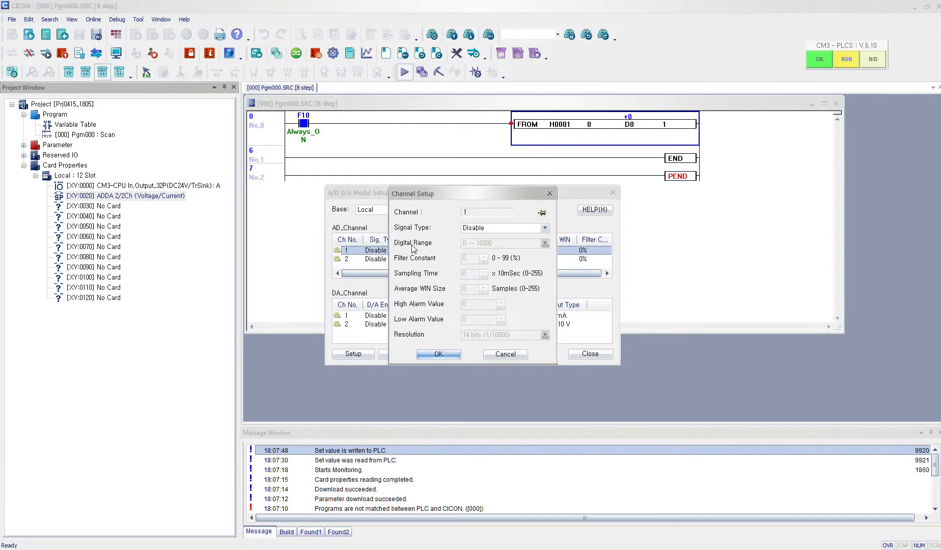
left_click(494, 229)
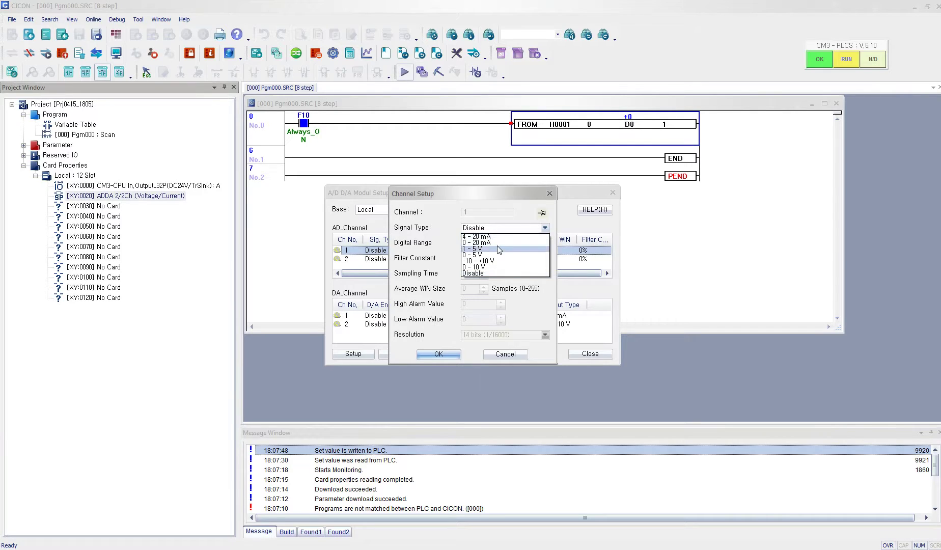
left_click(495, 269)
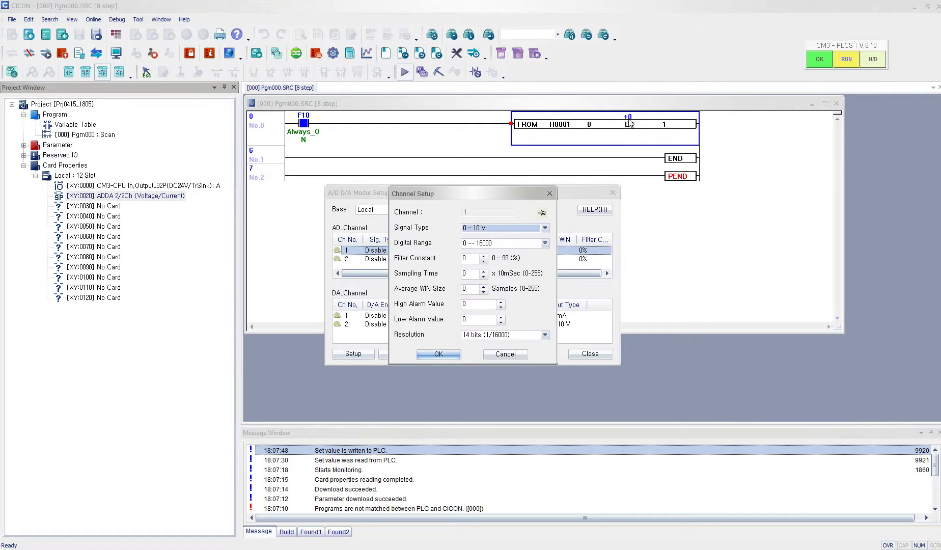
left_click(438, 355)
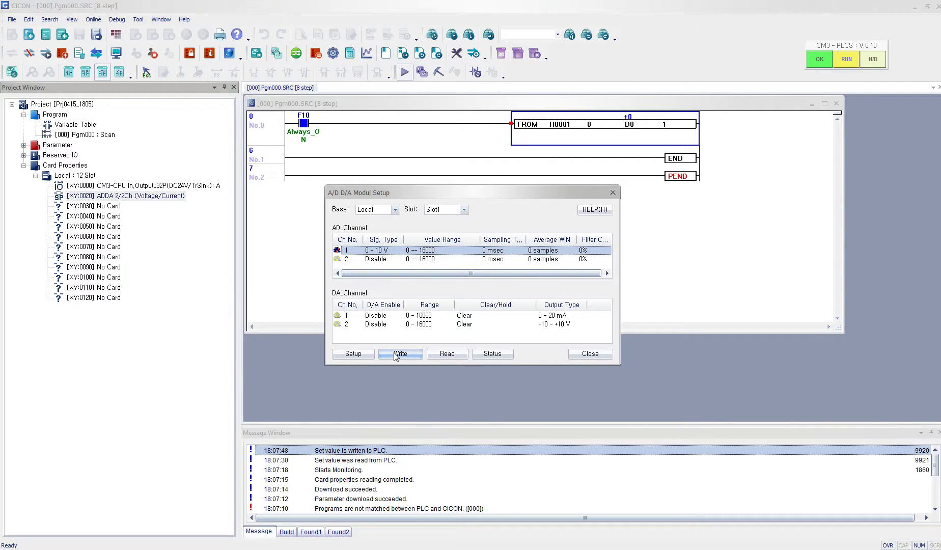
left_click(400, 354)
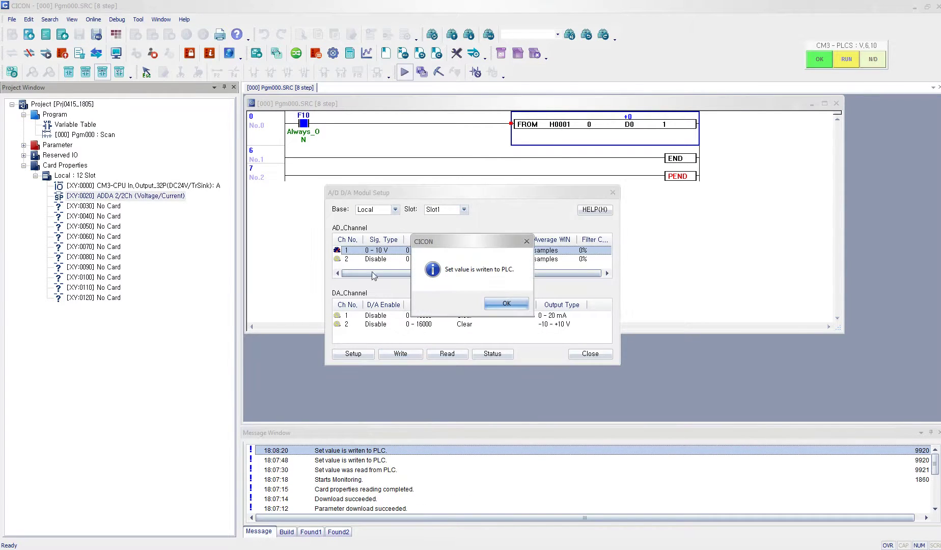
left_click(495, 305)
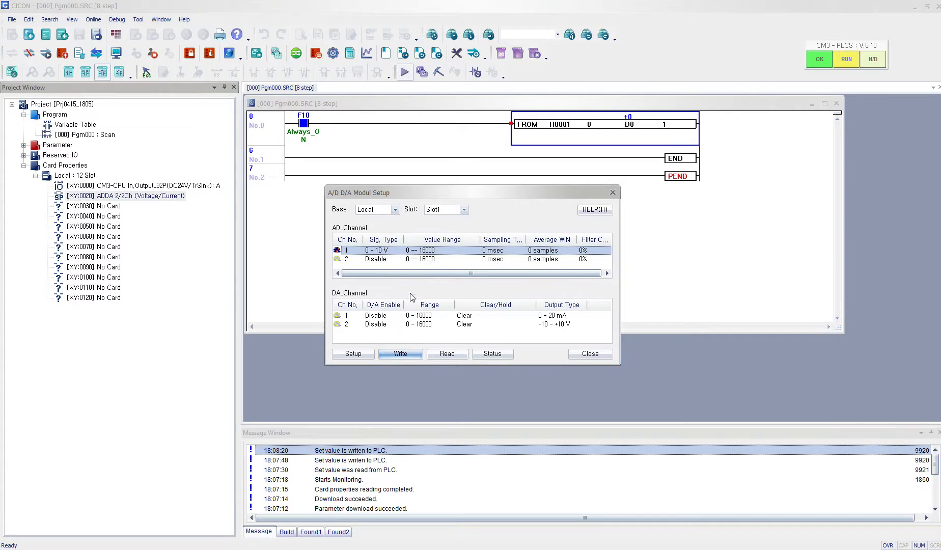
Step: Open the module's Status view and select AD channel 1, reading 16000 at 10.001 V
left_click(495, 355)
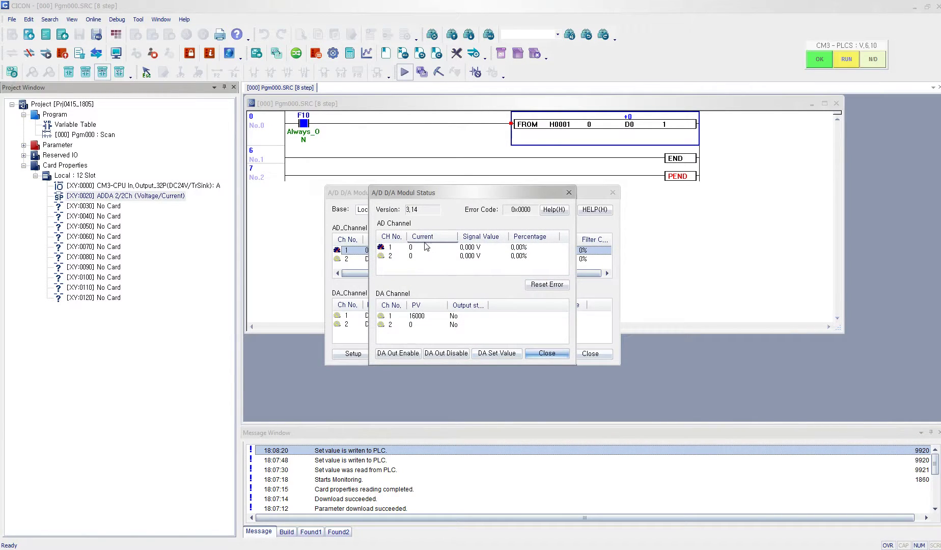
left_click(424, 248)
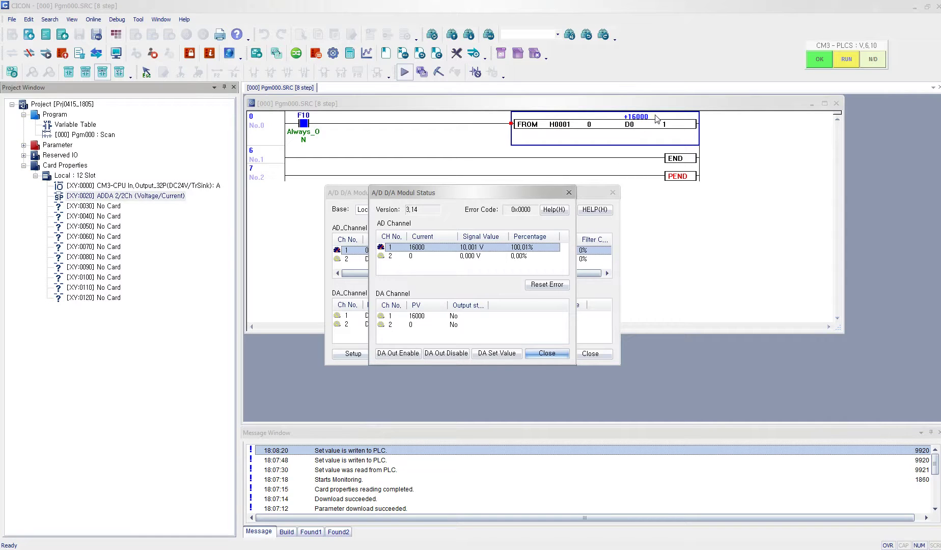
Step: Close the status view and confirm AD channel 1 stays at 0–10 V (0–16000), unchanged
left_click(547, 353)
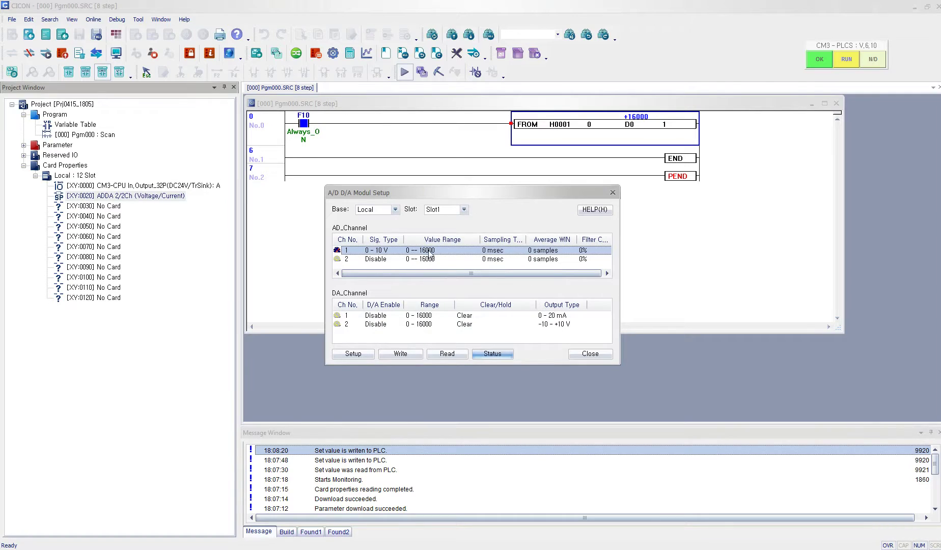
double_click(427, 251)
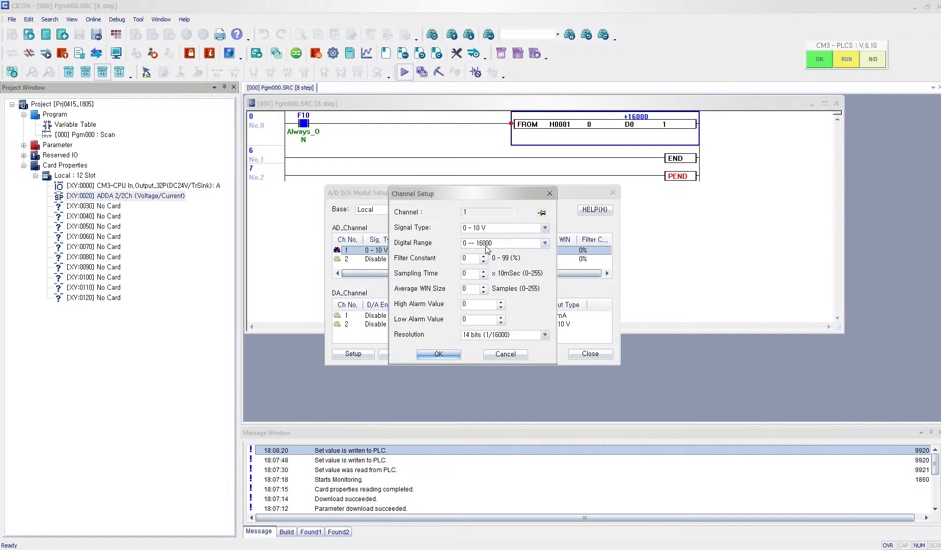
left_click(448, 353)
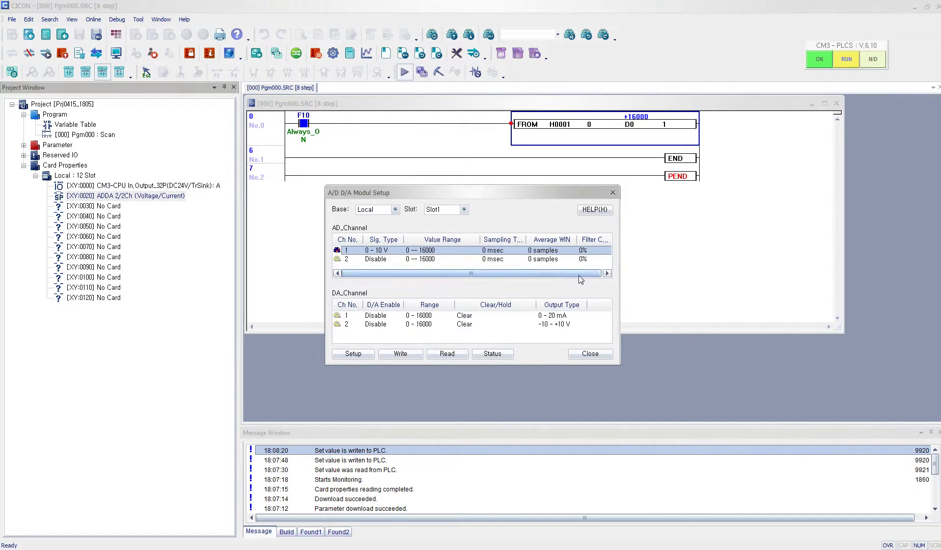
Step: Close the module setup, start online editing of Pgm000, and insert an empty rung before END
left_click(589, 354)
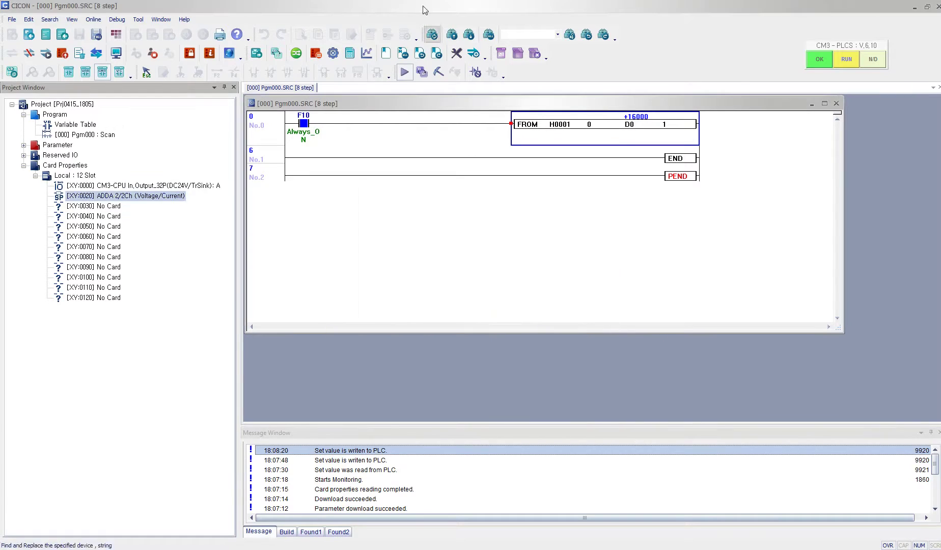
left_click(439, 72)
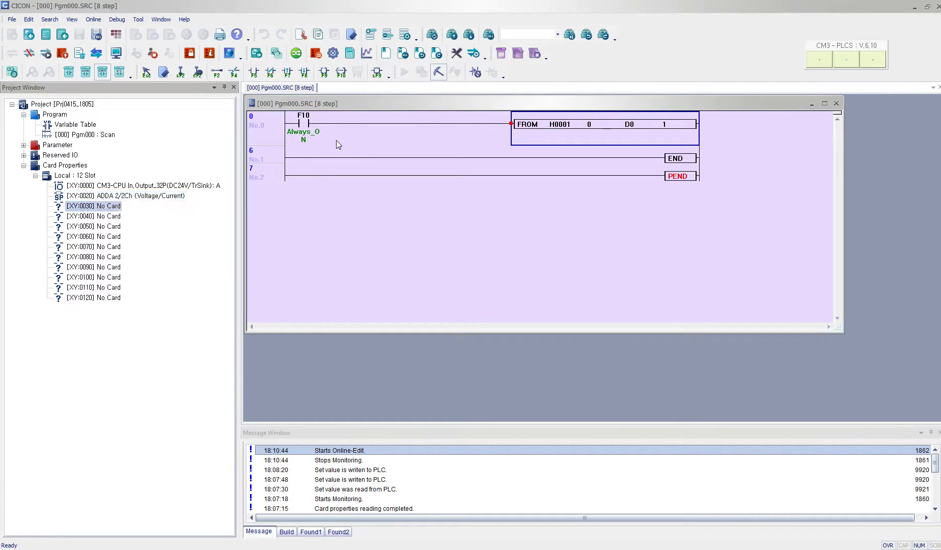
left_click(304, 131)
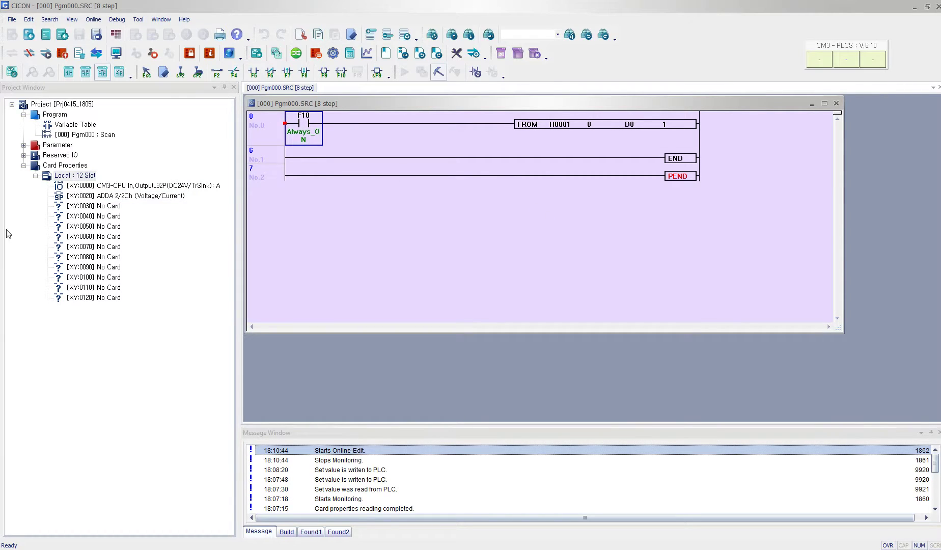
key("ctrl+l")
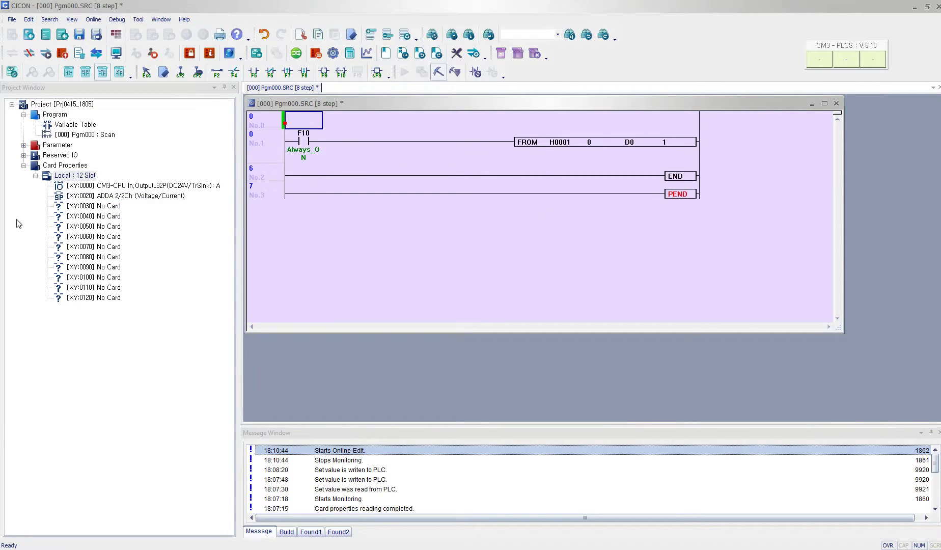
key("ctrl+z")
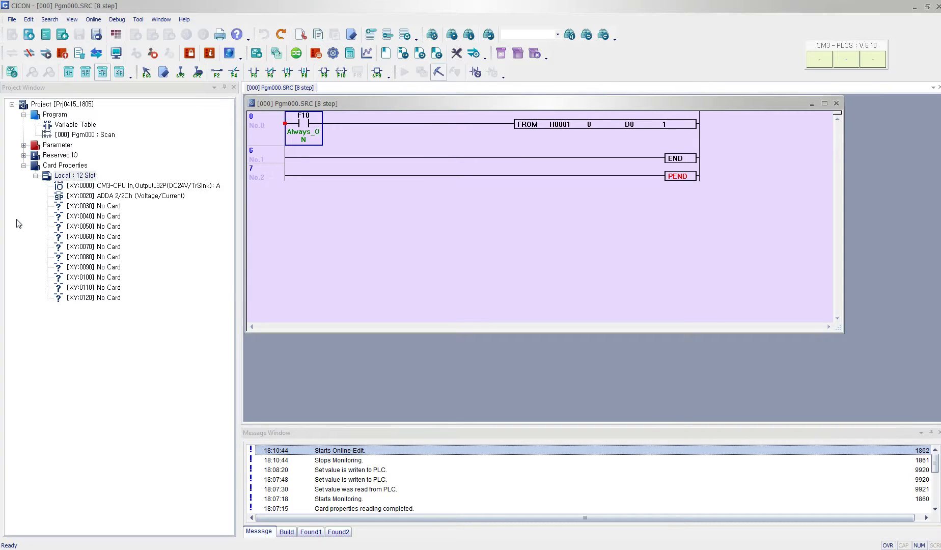
key("Down")
key("ctrl+l")
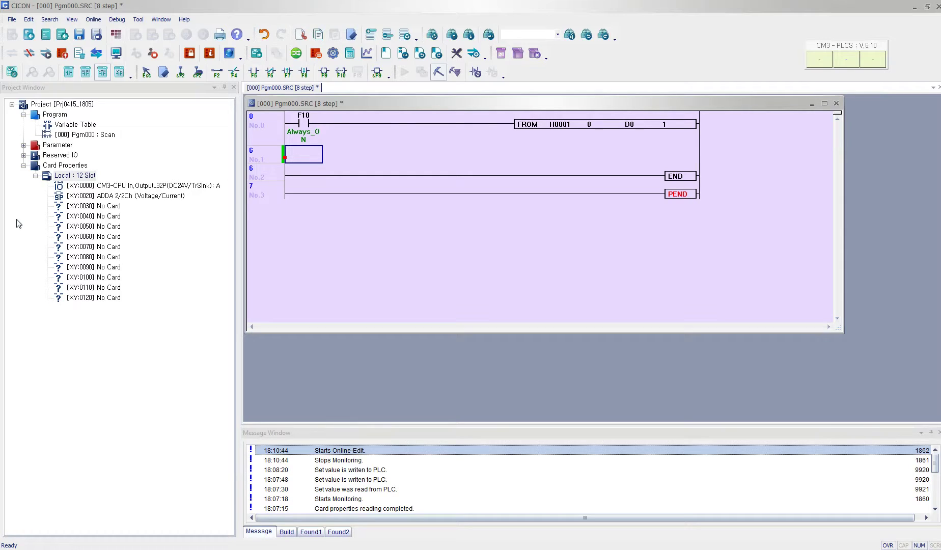
Step: Place an M00 normally open contact on the new rung
key("F5")
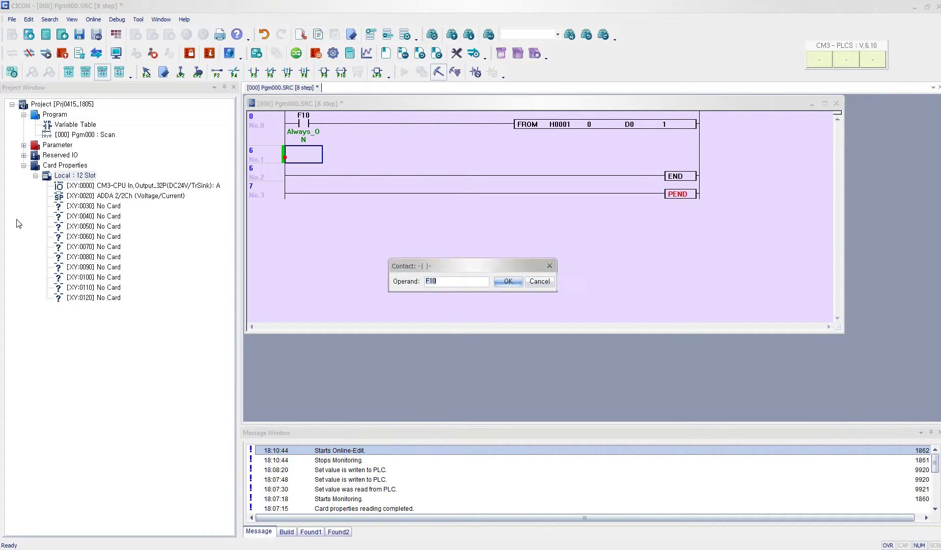
type("M00")
key("Return")
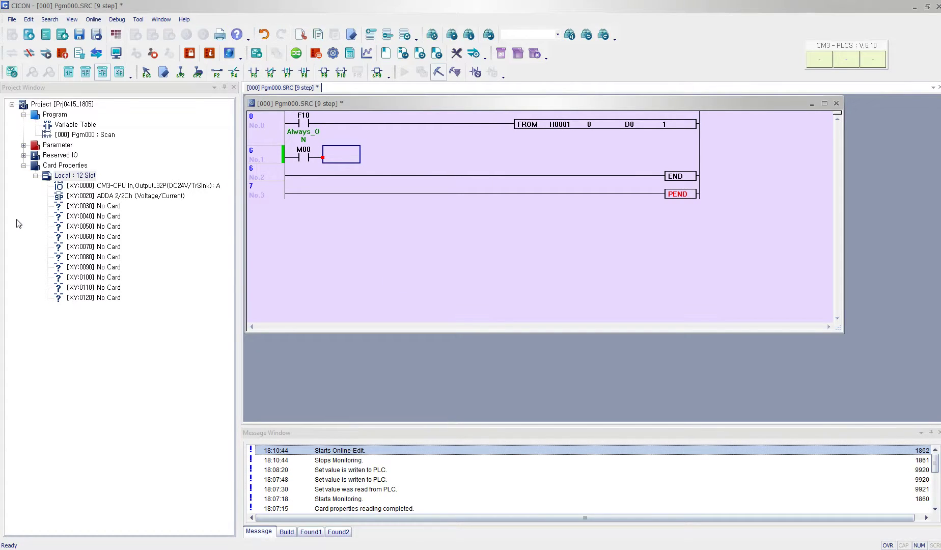
Step: Complete the instruction TO H0001 26 D10 1 after checking the module's buffer memory help
type("TO")
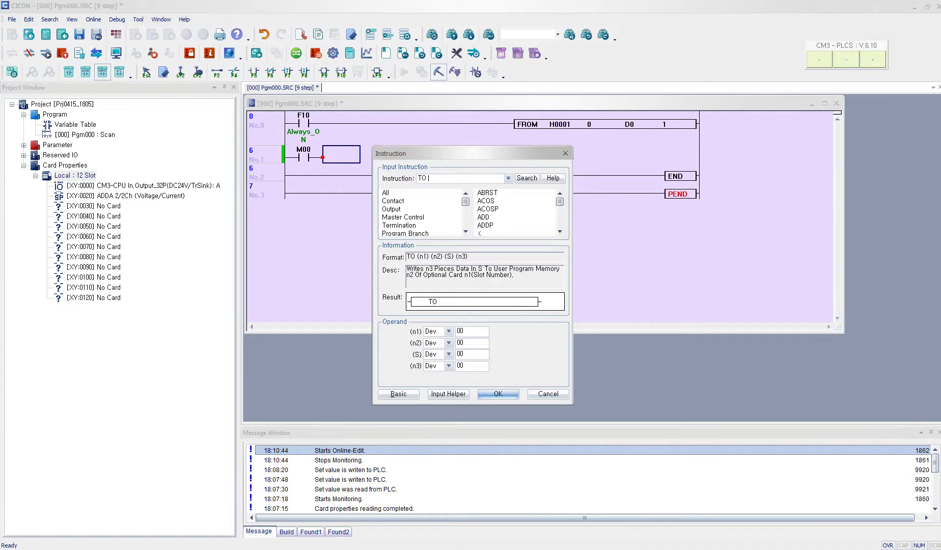
type(" h00")
type("1")
type("26")
key("alt+Tab")
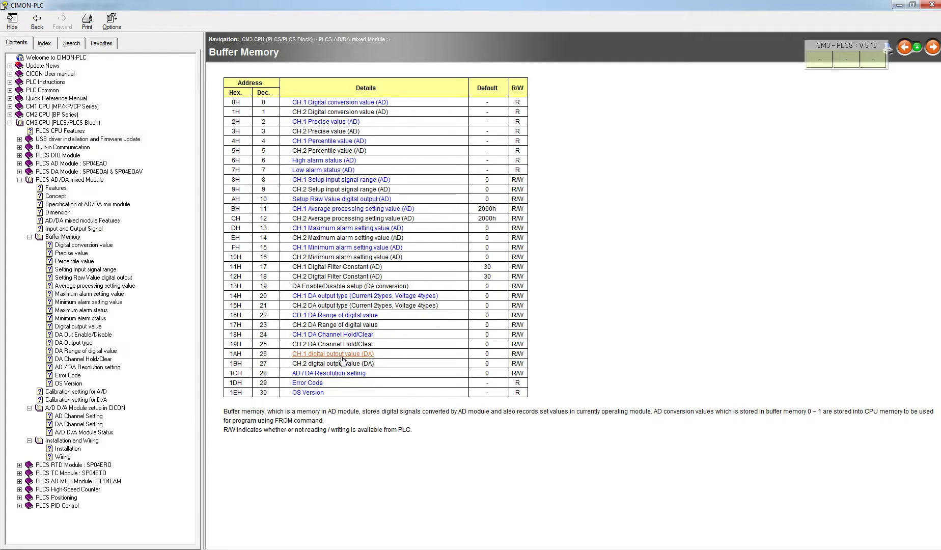
left_click(900, 5)
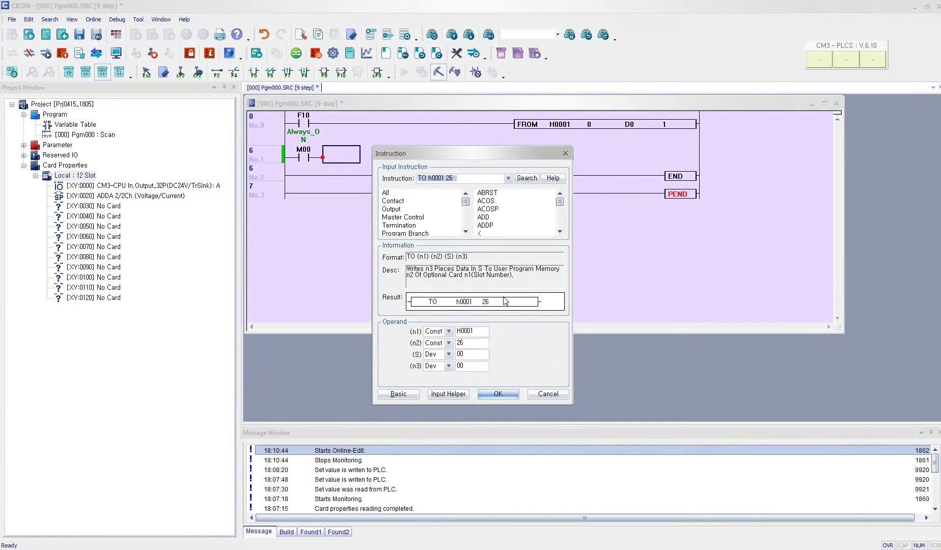
left_click(473, 178)
type("d10 1")
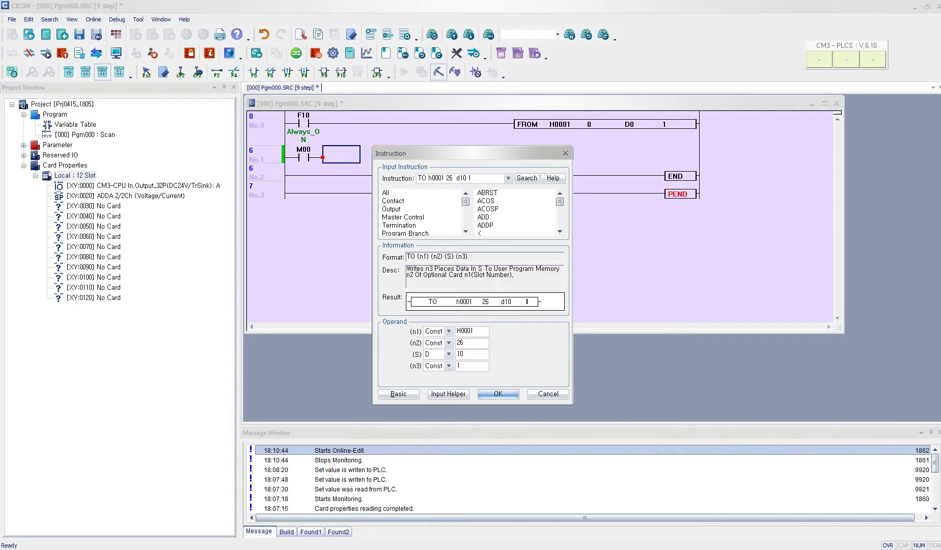
key("Return")
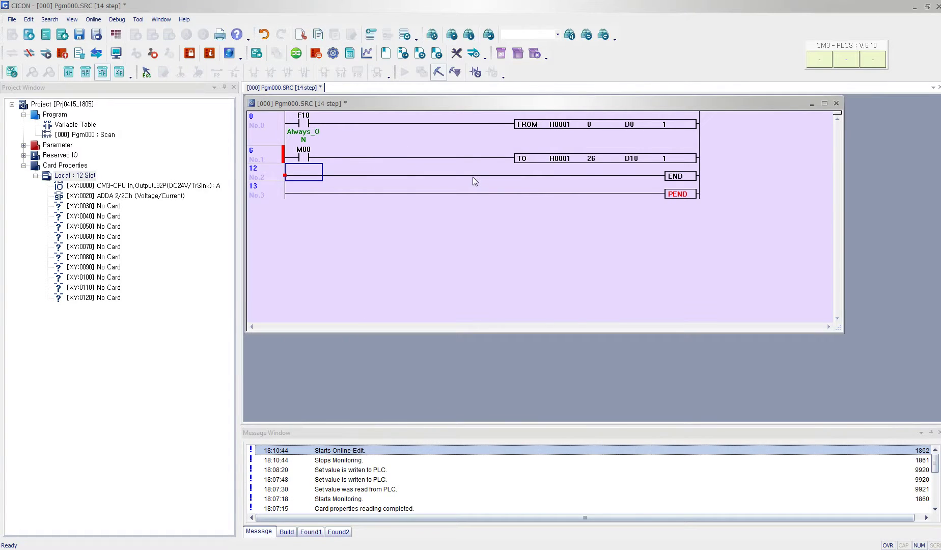
Step: Download the online edit to the PLC, reviewing the module's Buffer Memory and Wiring help pages
left_click(455, 72)
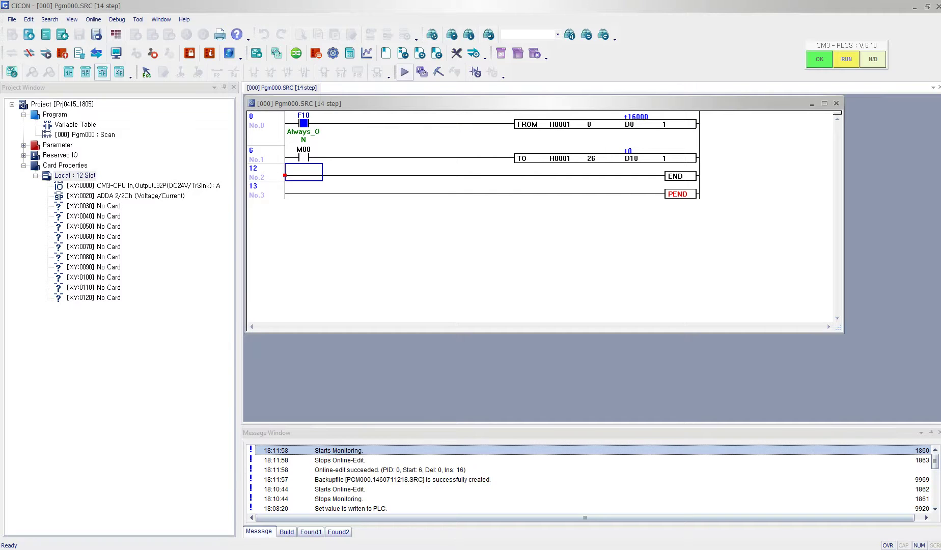
key("alt+Tab")
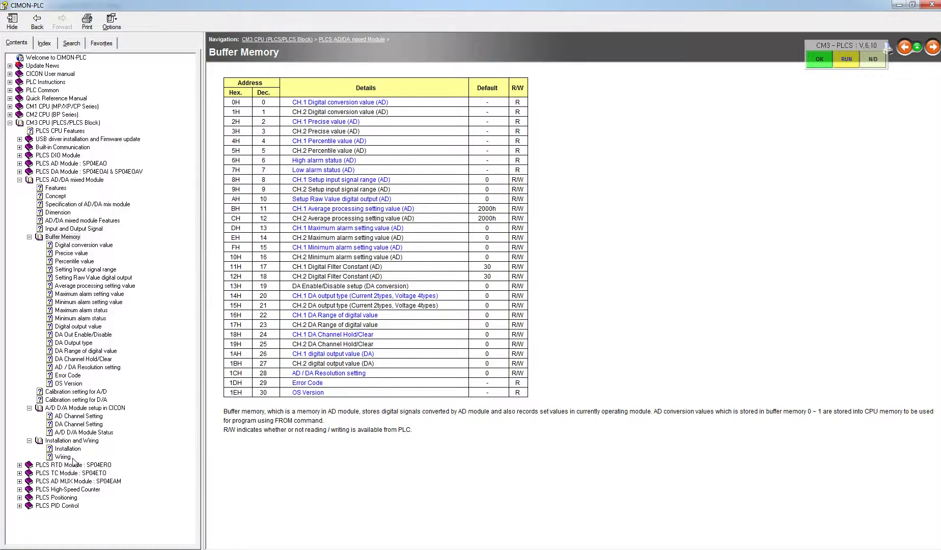
left_click(73, 458)
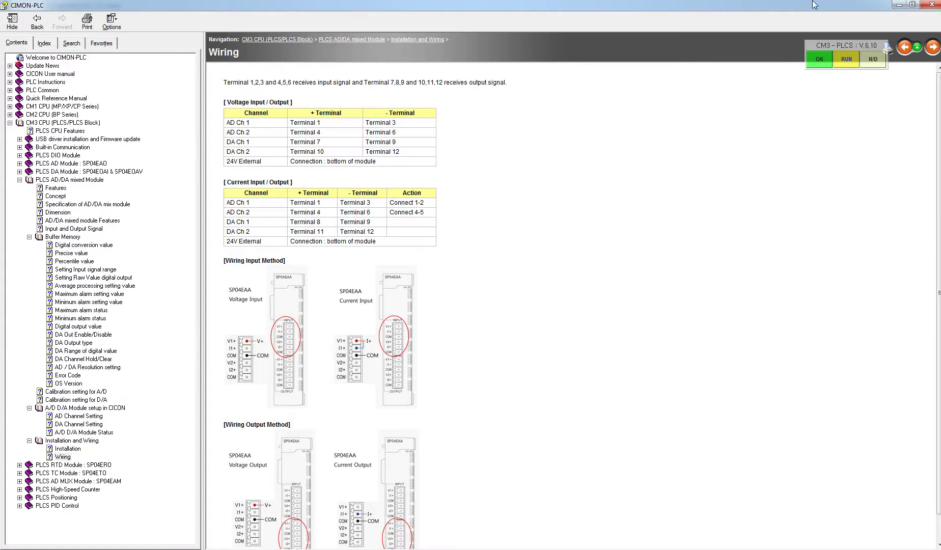
left_click(899, 5)
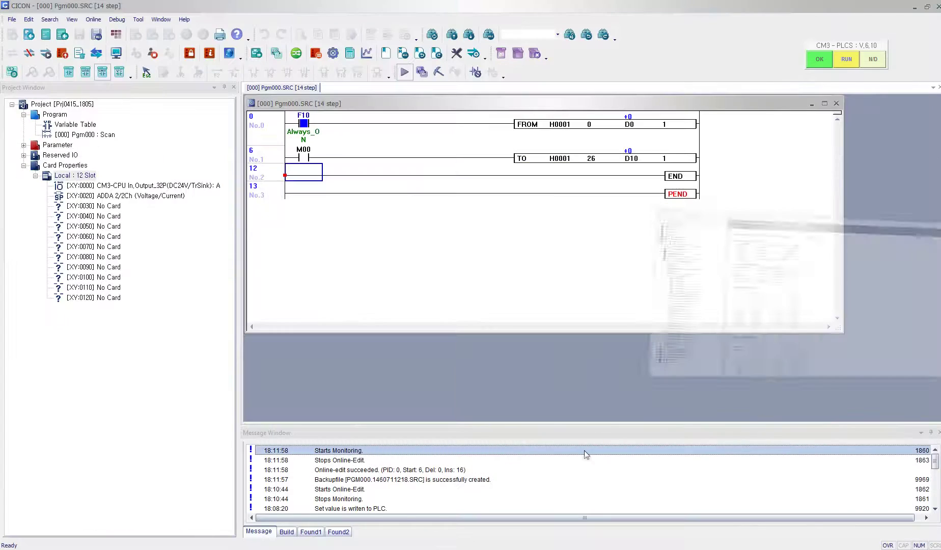
Step: Enable DA channel 1 of ADDA 2/2Ch with 0–10 V output type and write it to the PLC
double_click(118, 196)
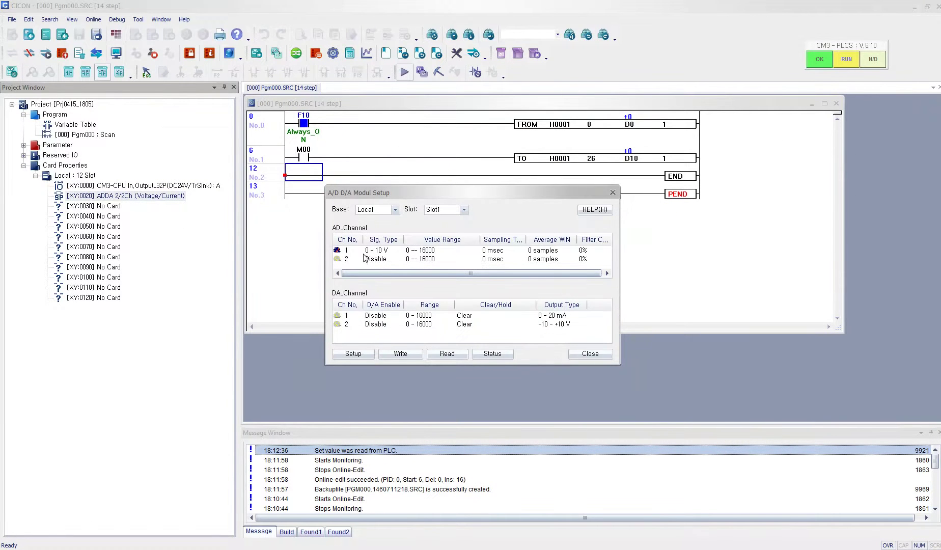
left_click(368, 316)
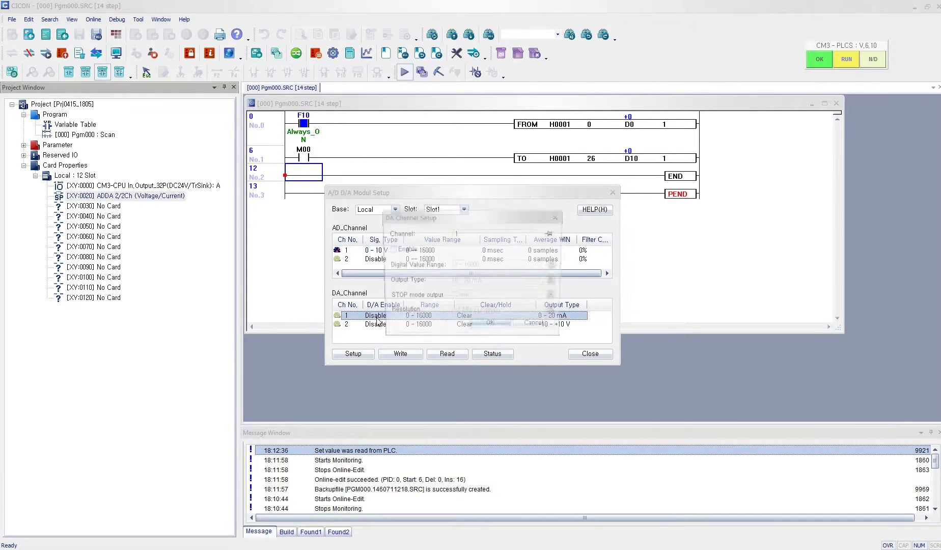
double_click(378, 319)
left_click(402, 250)
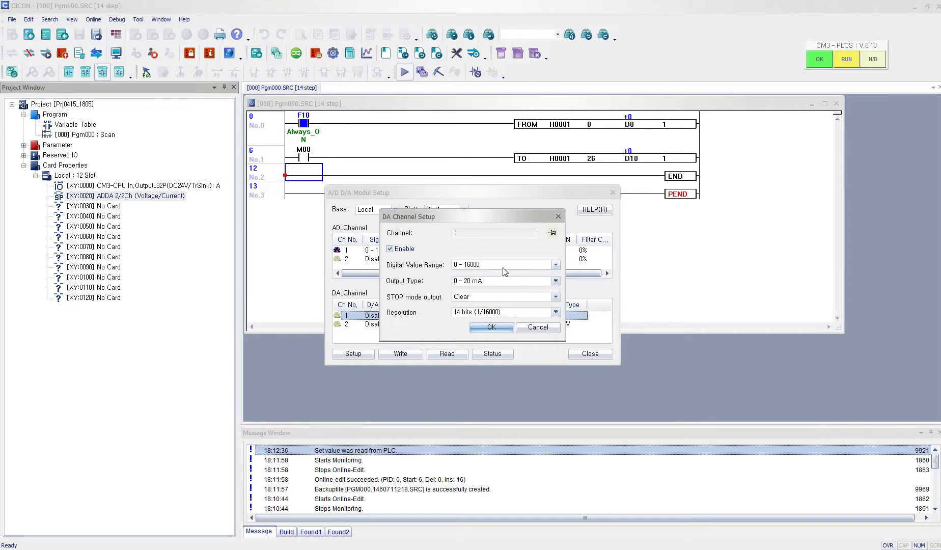
left_click(517, 285)
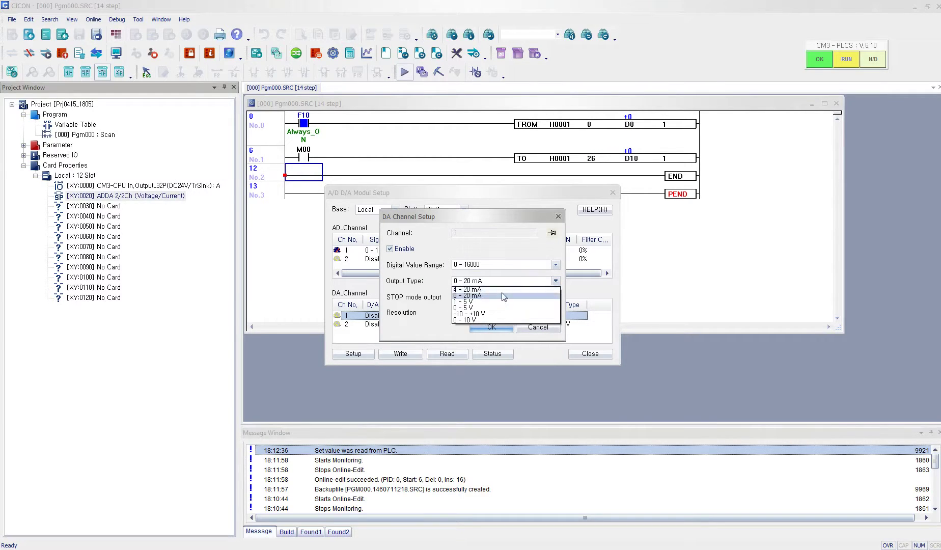
left_click(492, 321)
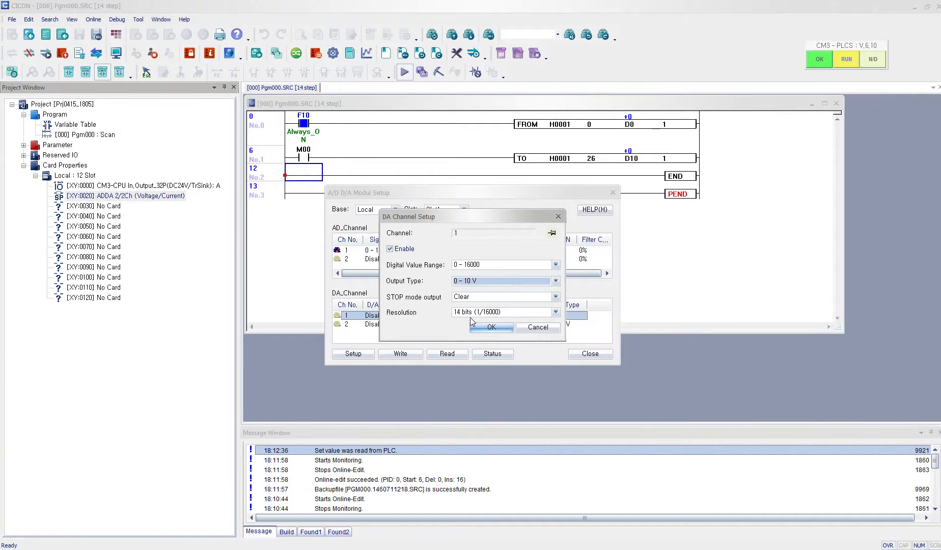
left_click(479, 327)
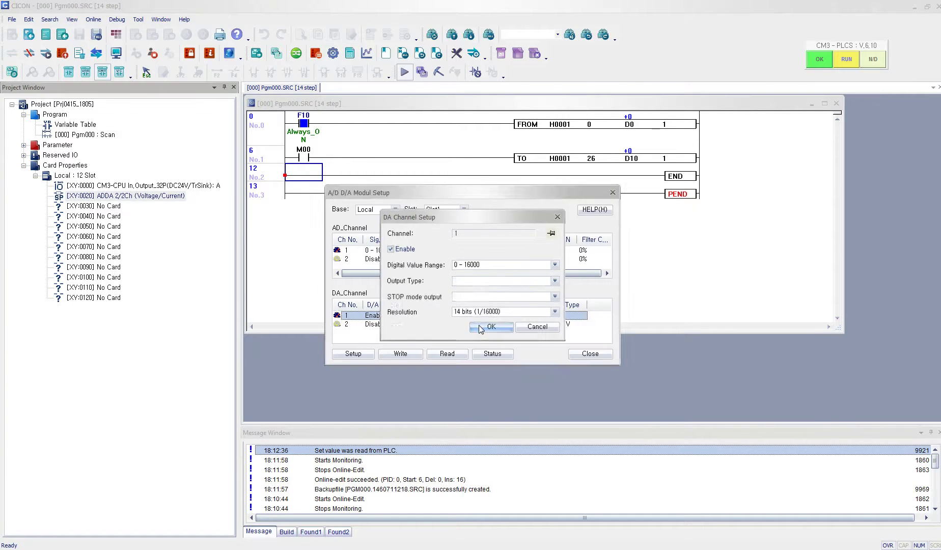
left_click(402, 355)
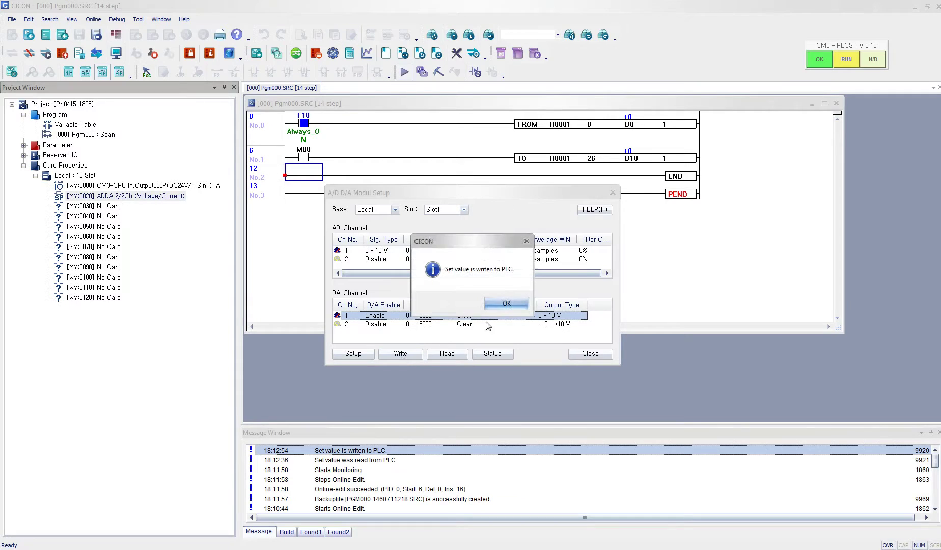
left_click(504, 305)
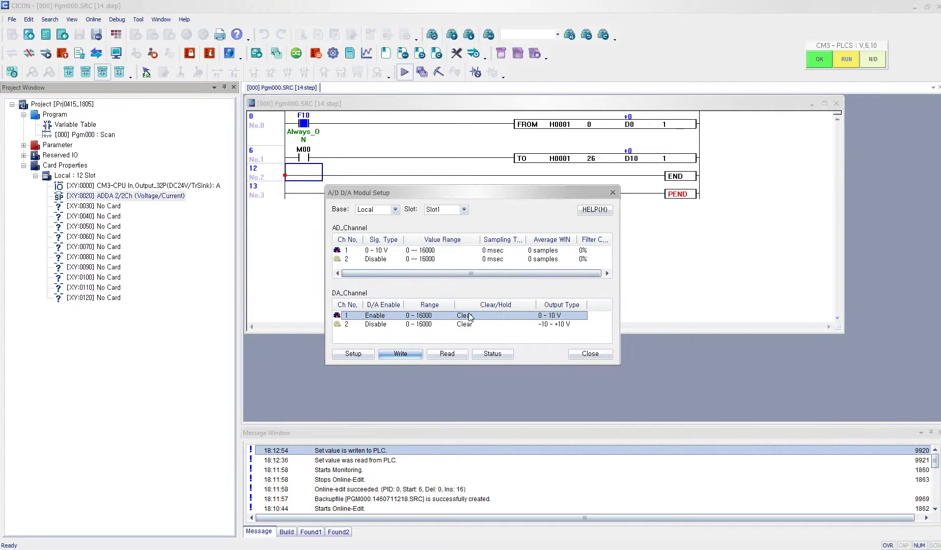
Step: In the module status view, give DA channel 1 an output value of 0 and enable its D/A output
left_click(493, 359)
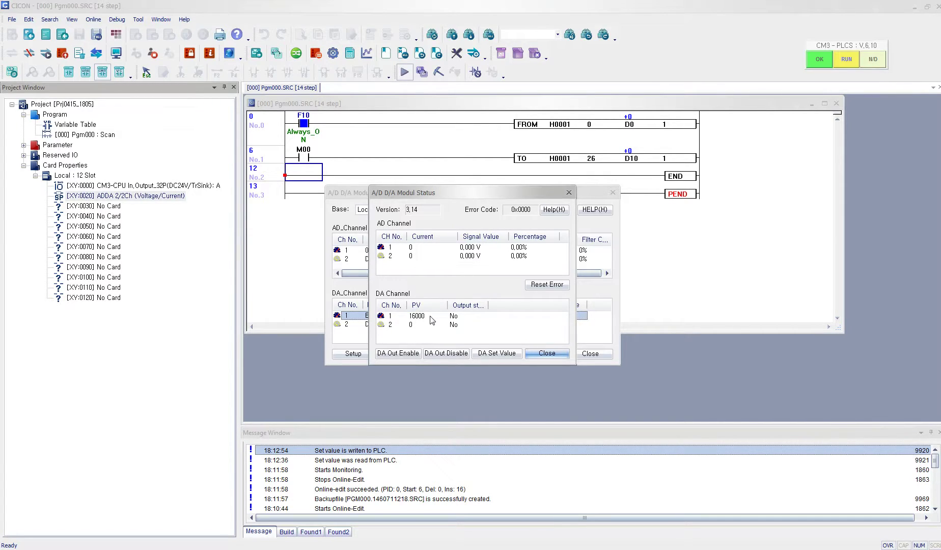
left_click(430, 320)
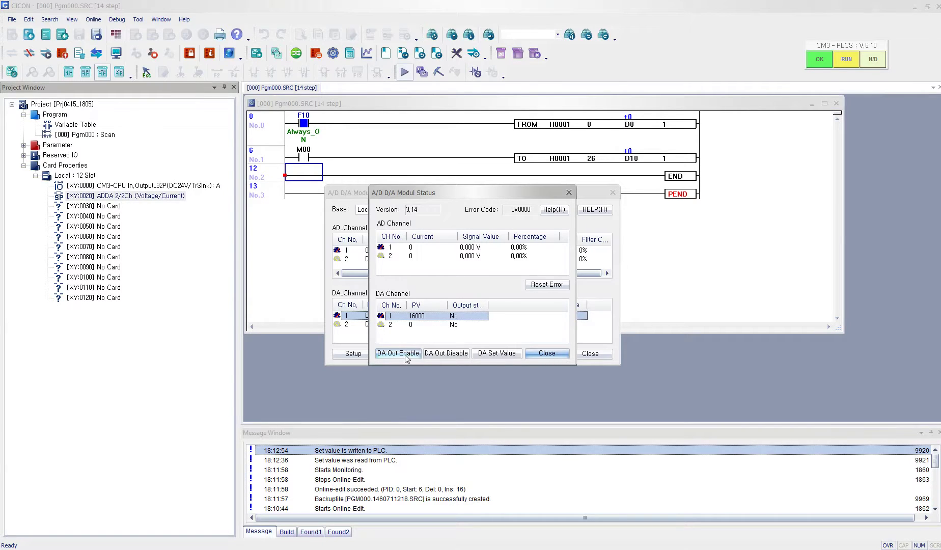
double_click(422, 320)
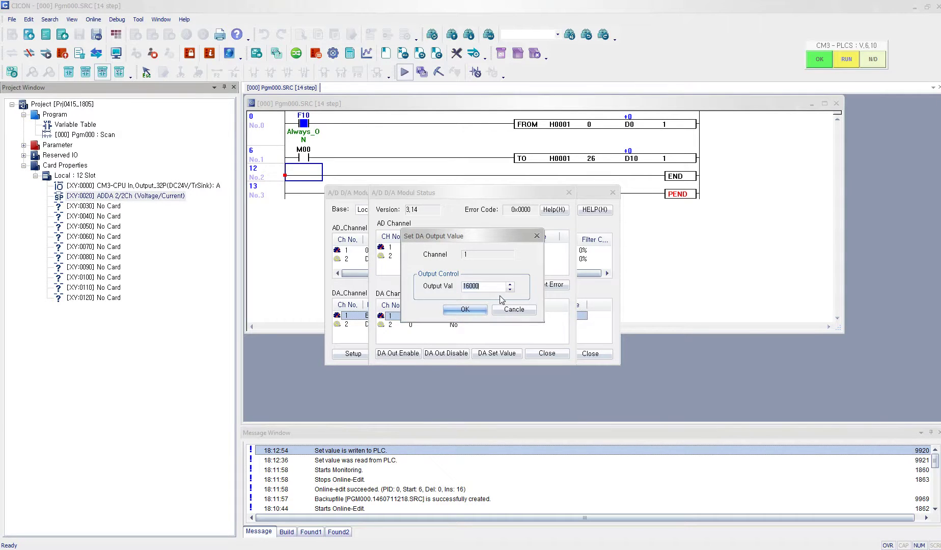
type("0")
key("Return")
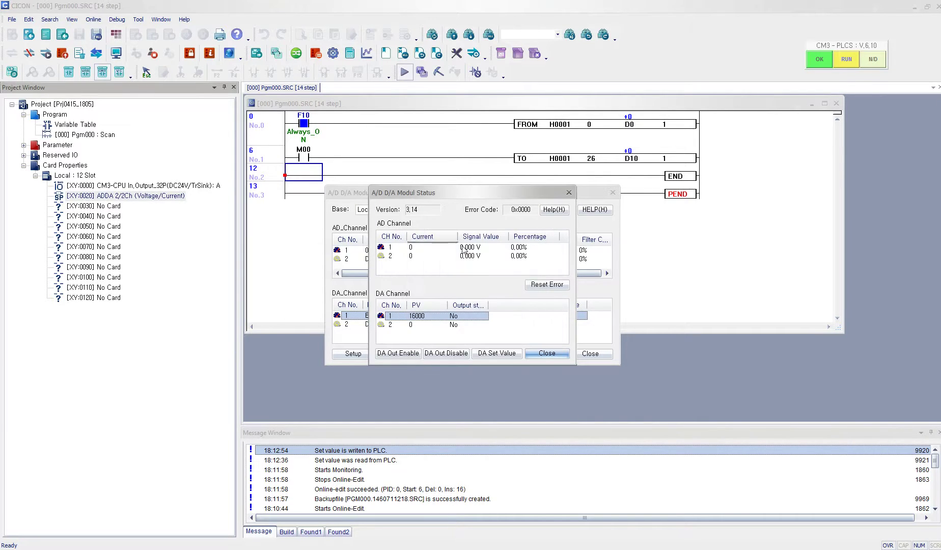
left_click(397, 353)
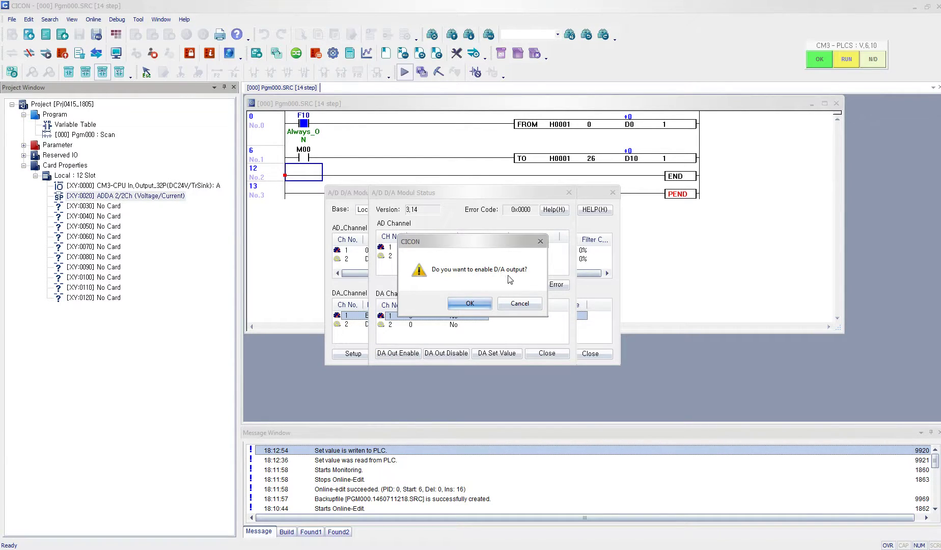
left_click(472, 304)
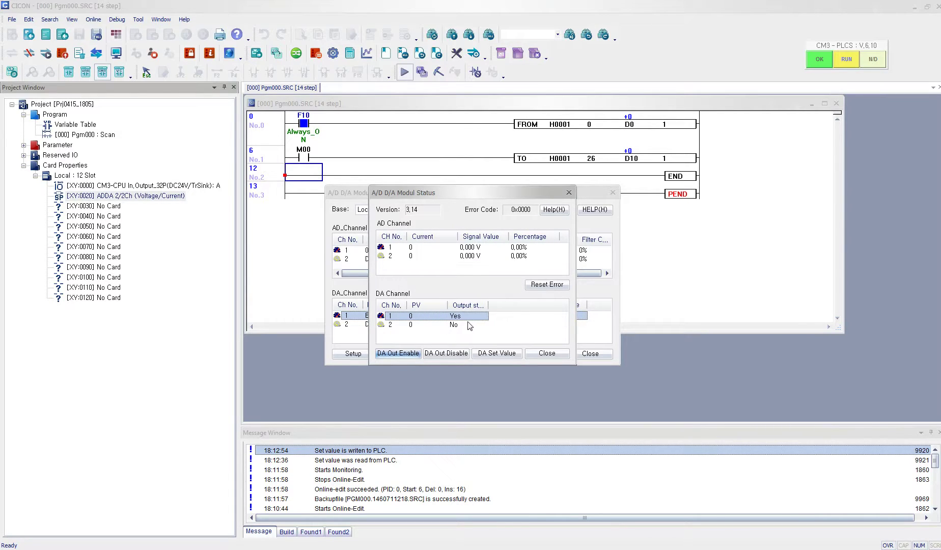
Step: Set DA channel 1's output value to 8000
double_click(411, 317)
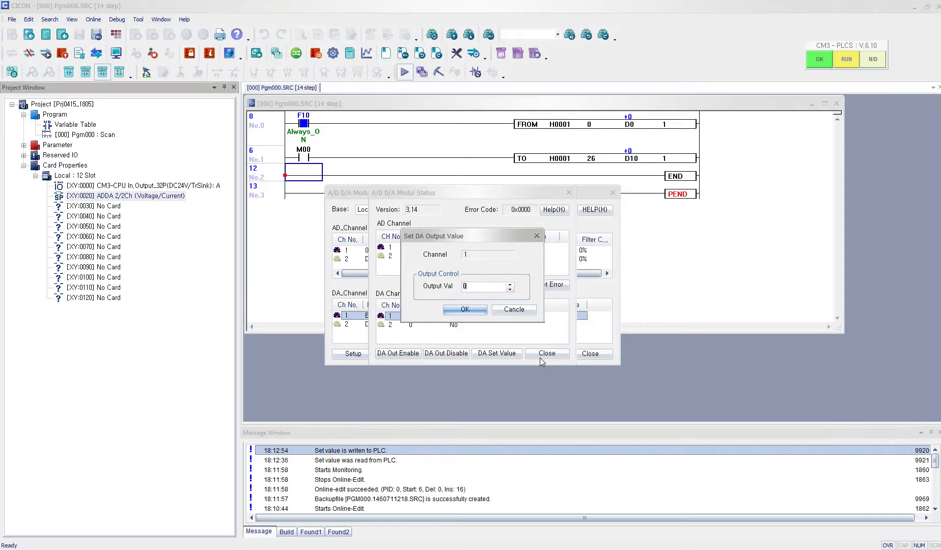
type("8000")
key("Return")
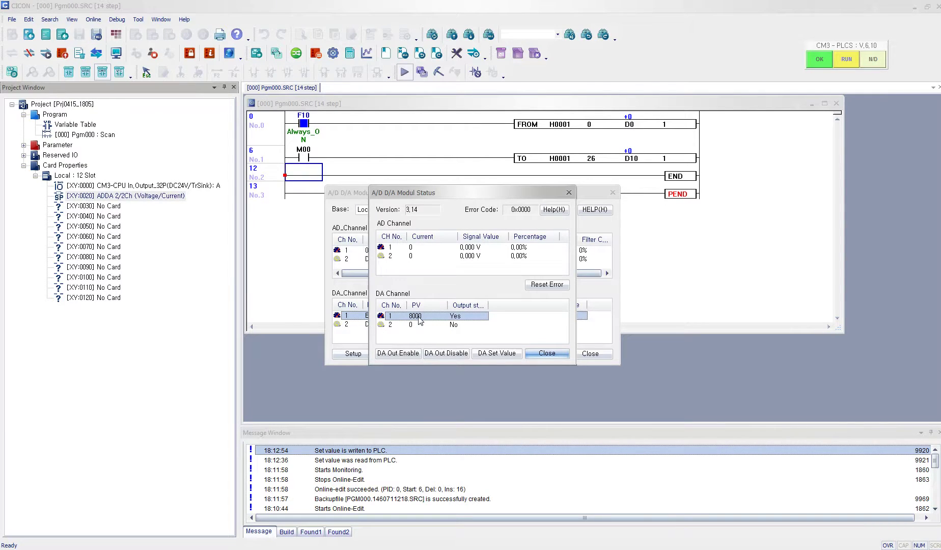
Step: Close the status view, check DA channel 1 settings unchanged, and reopen the live status
key("Escape")
double_click(420, 318)
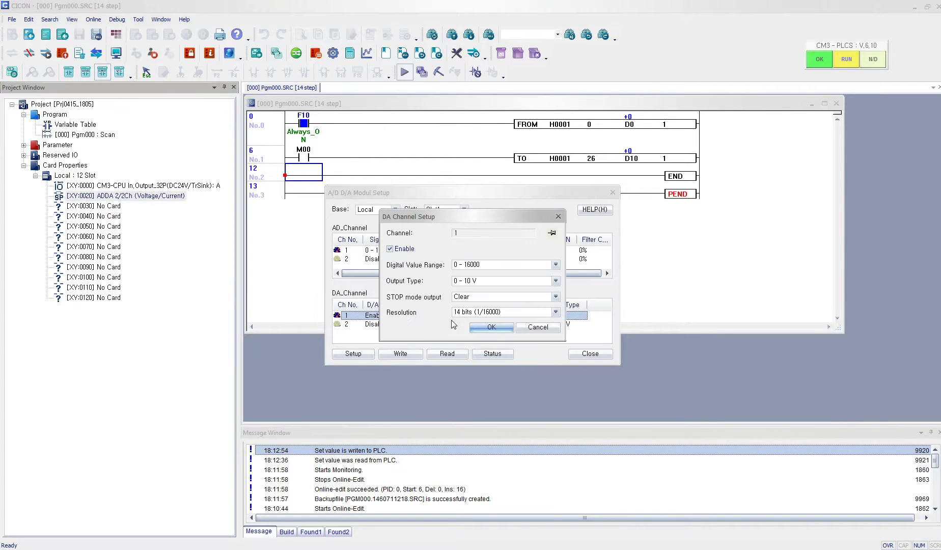
left_click(538, 329)
left_click(494, 353)
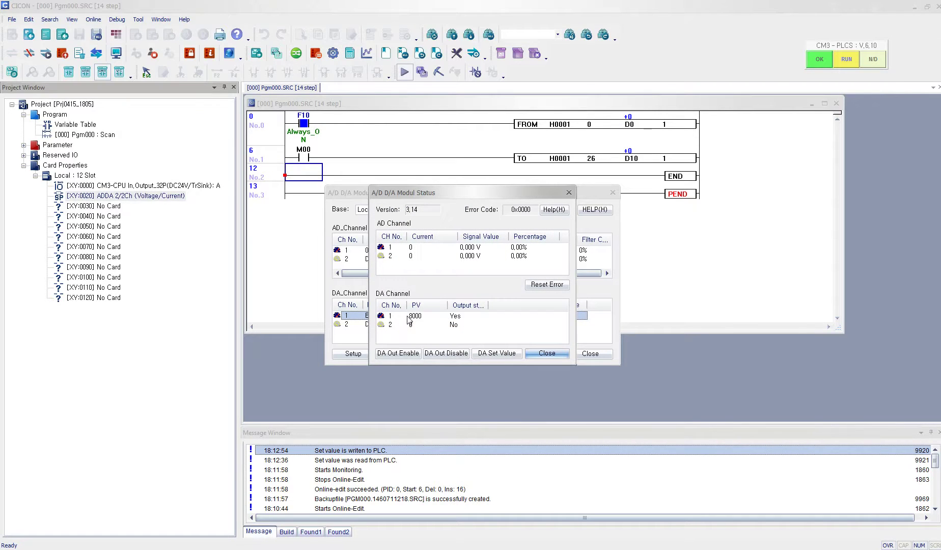
Step: Enter 16000 for DA channel 1's output value, then close the status readout
double_click(410, 319)
type("16000")
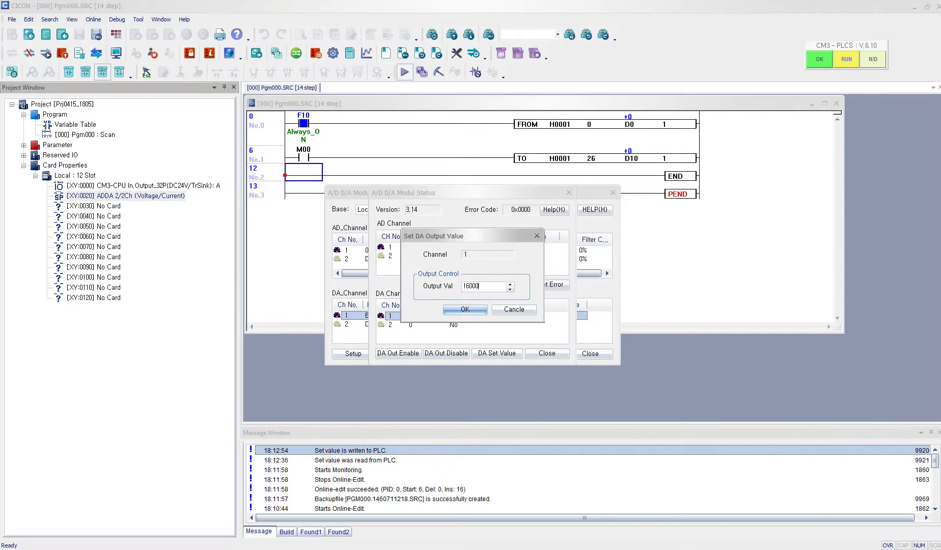
key("Return")
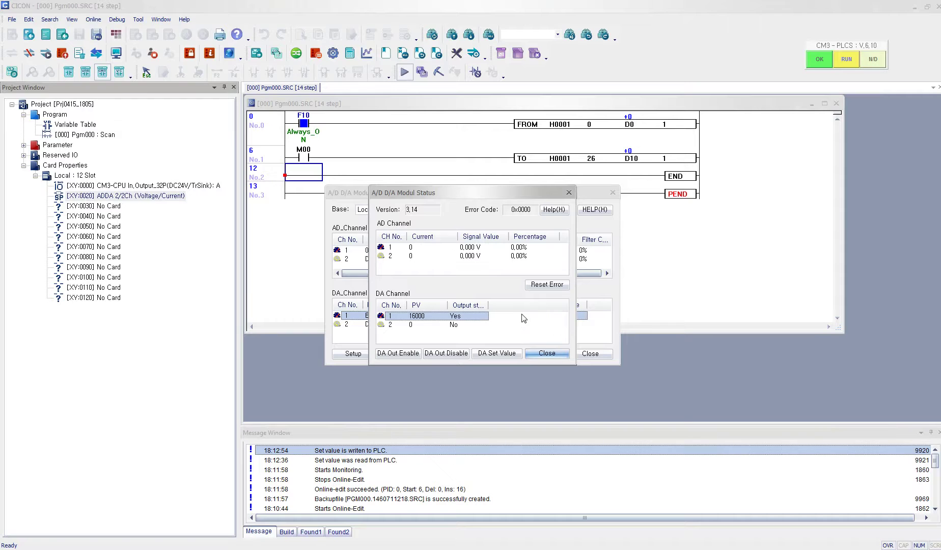
left_click(535, 355)
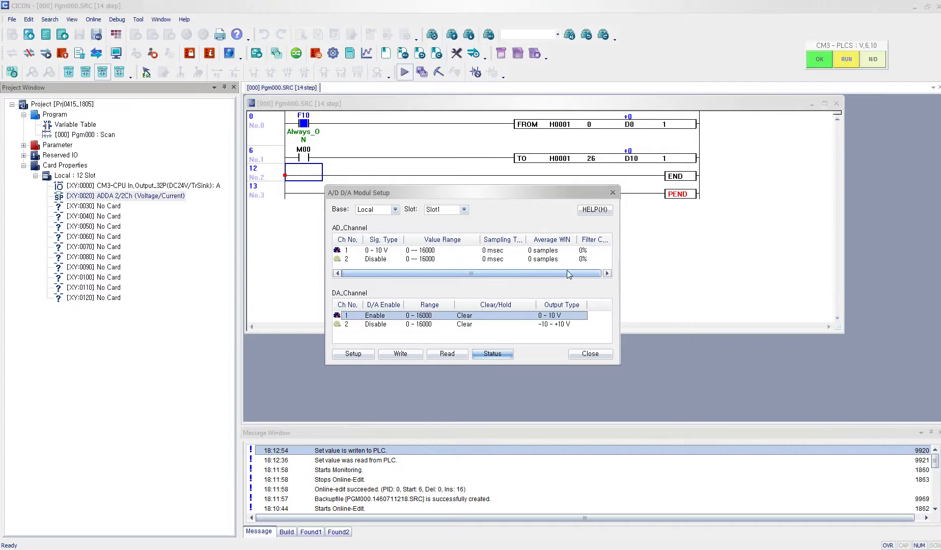
Step: Close the ADDA module setup and select the TO instruction on rung 6
left_click(590, 353)
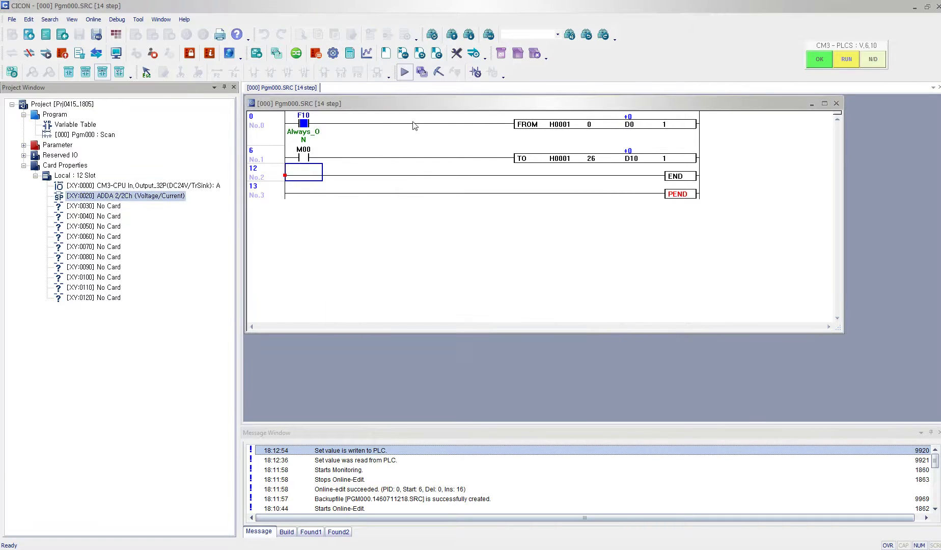
left_click(291, 155)
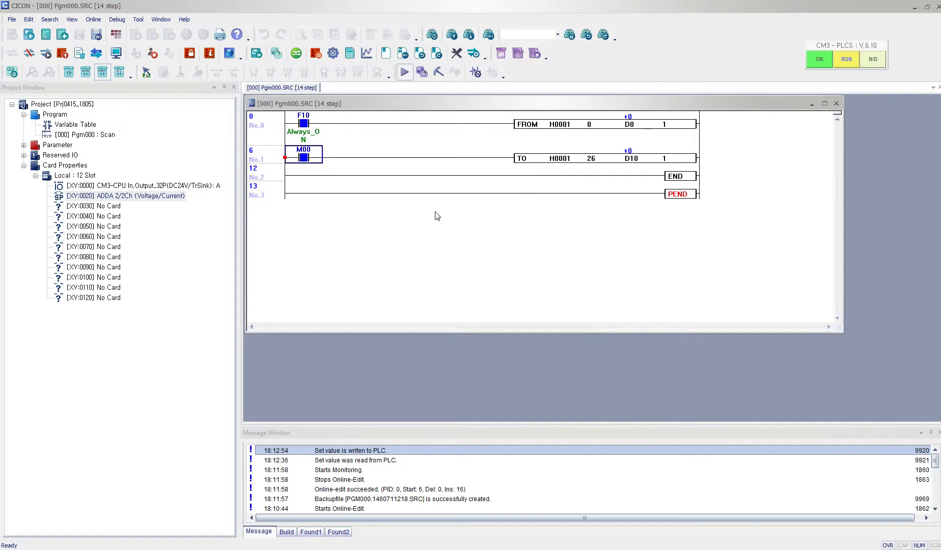
left_click(637, 154)
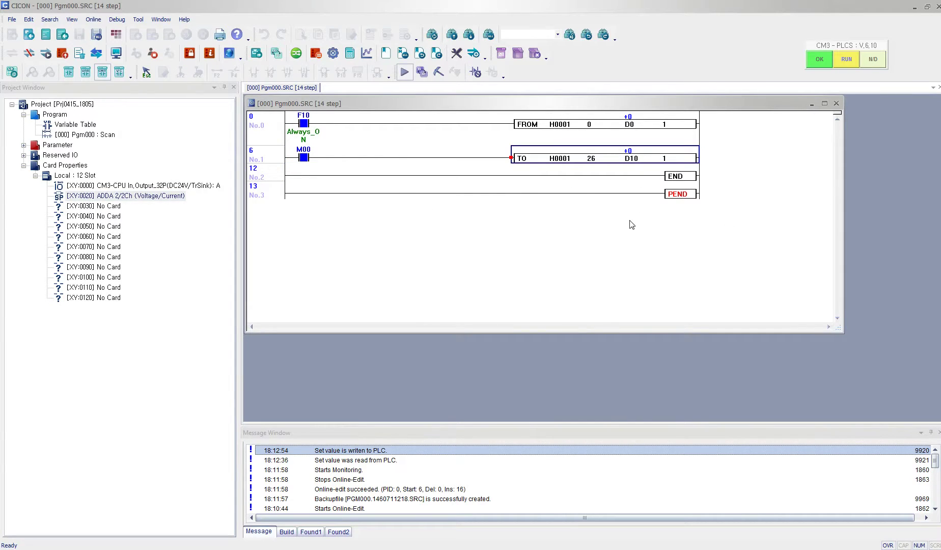
key("Return")
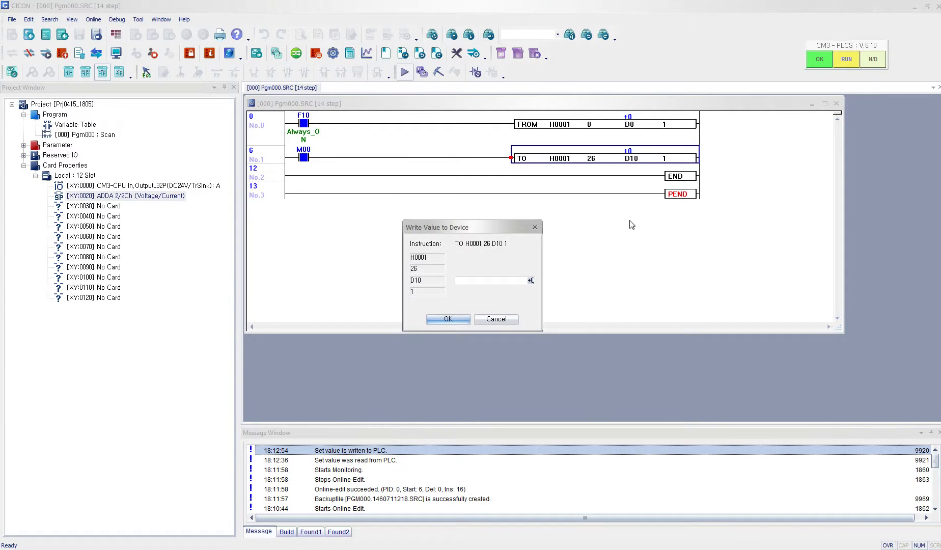
left_click(534, 227)
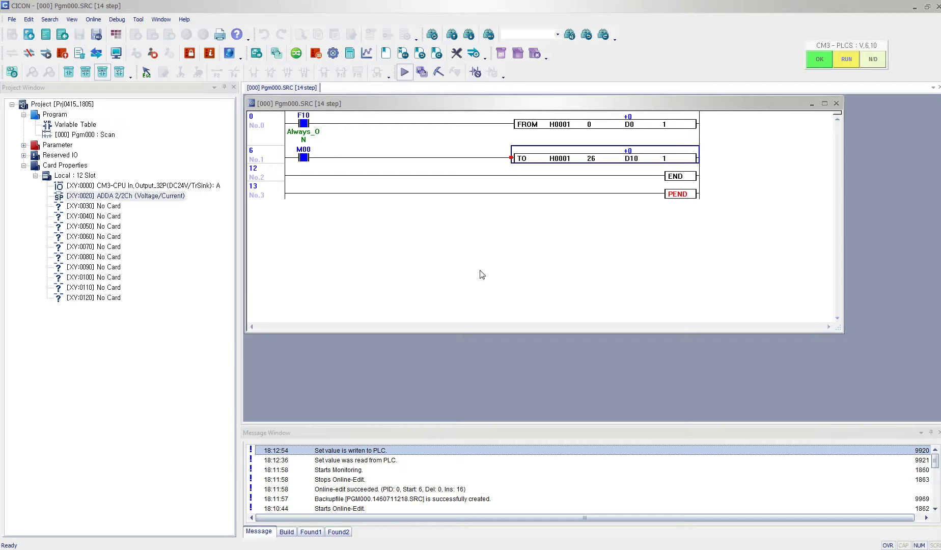
Step: Write 8000 online to D10, then shorten the ladder program window
key("Return")
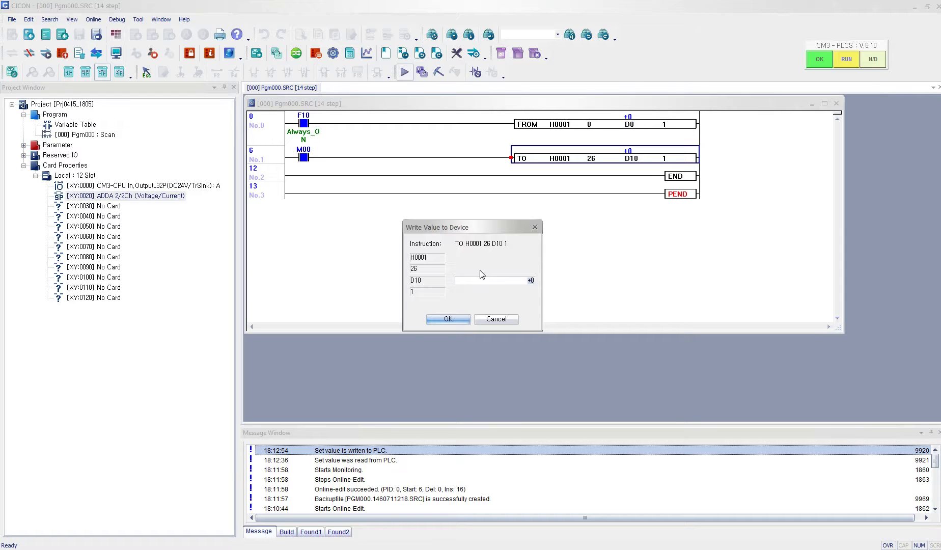
type("8000")
key("Return")
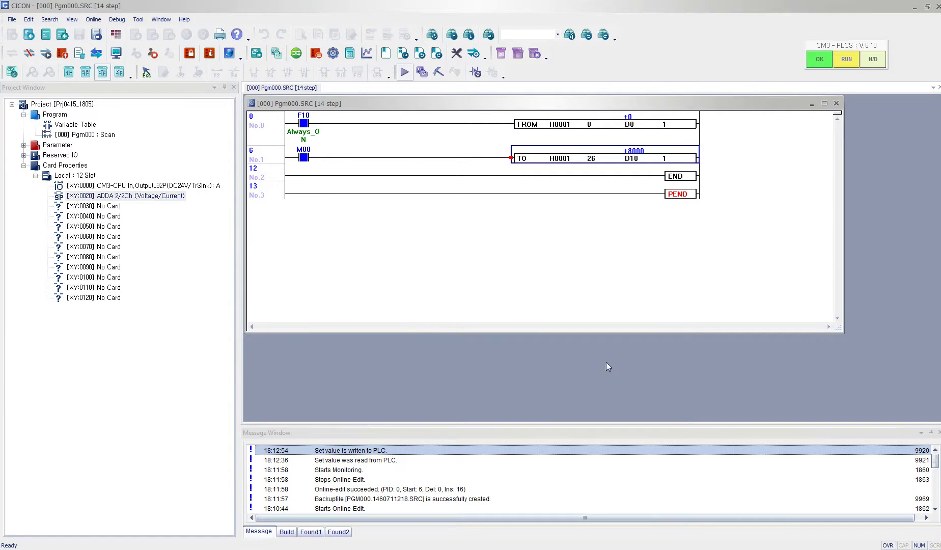
left_click_drag(570, 335, 566, 229)
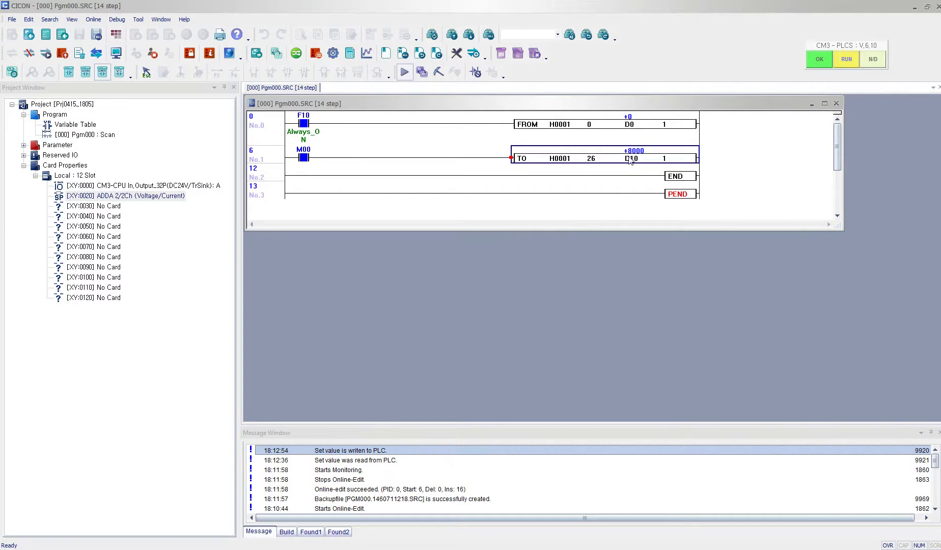
Step: Open a Memory Monitor below the ladder window listing D devices, where D10 shows 8000
left_click(94, 19)
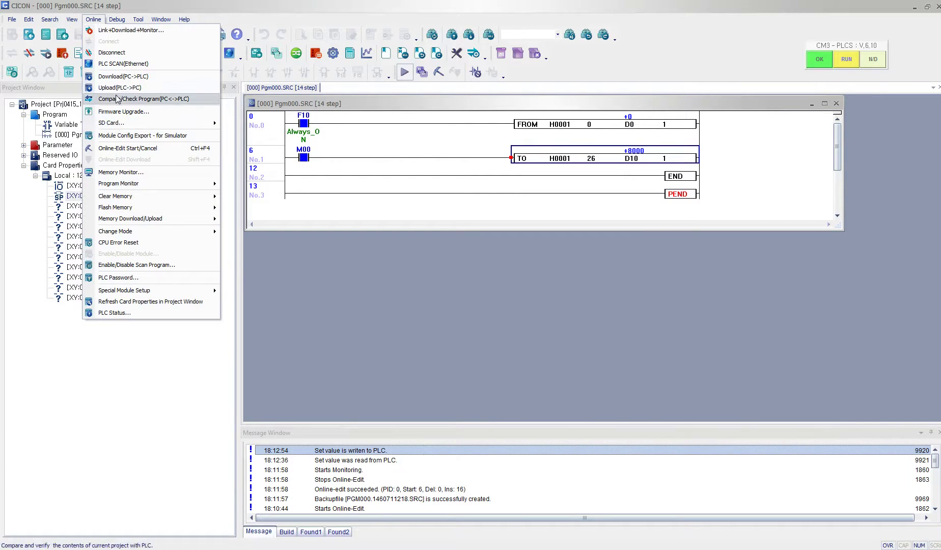
left_click(118, 174)
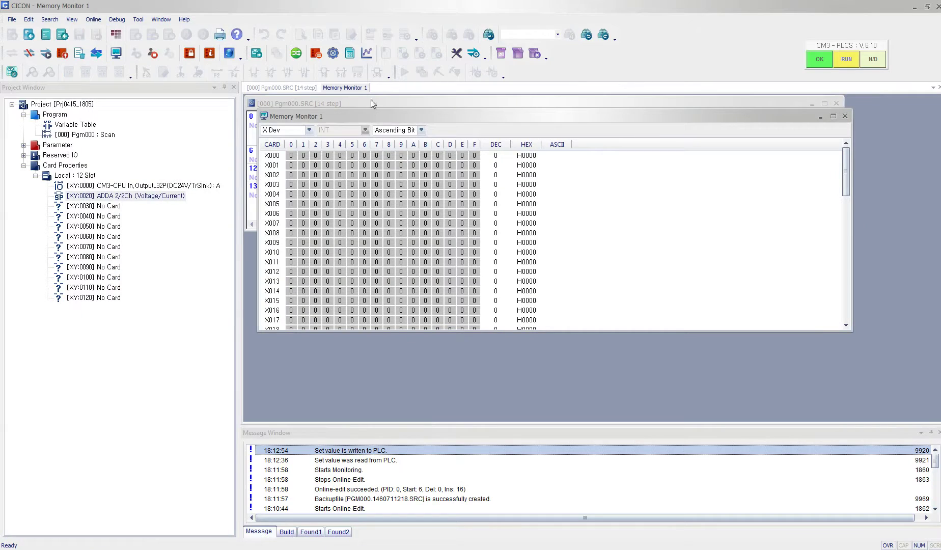
left_click_drag(375, 106, 373, 240)
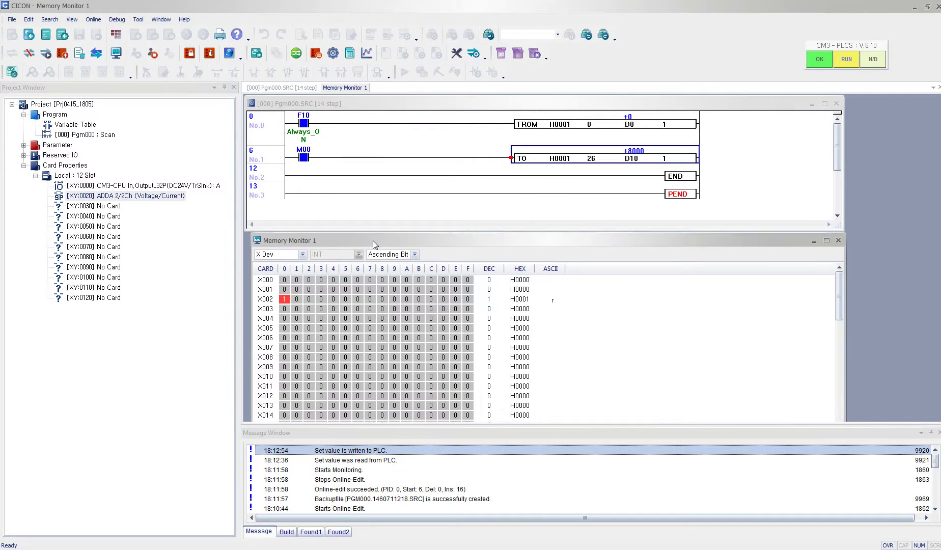
left_click(302, 254)
left_click(266, 318)
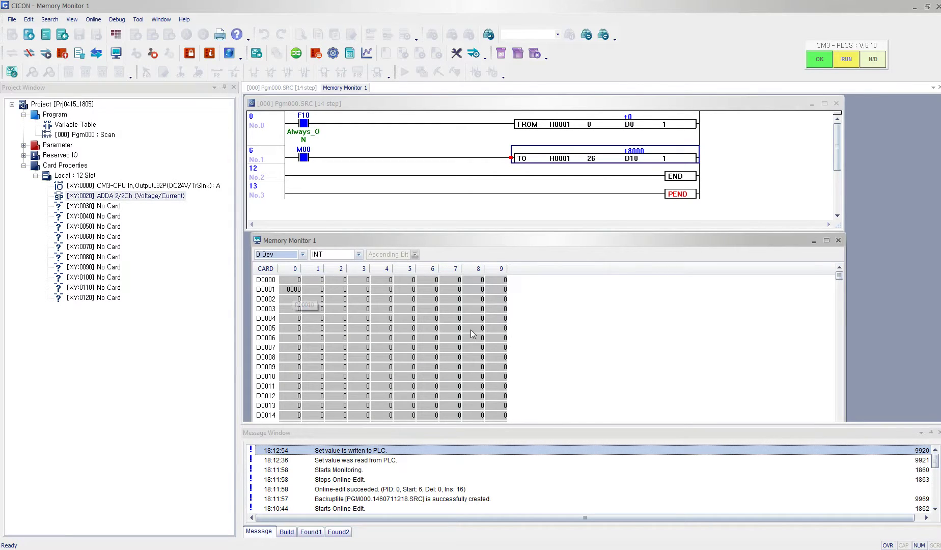
left_click(590, 161)
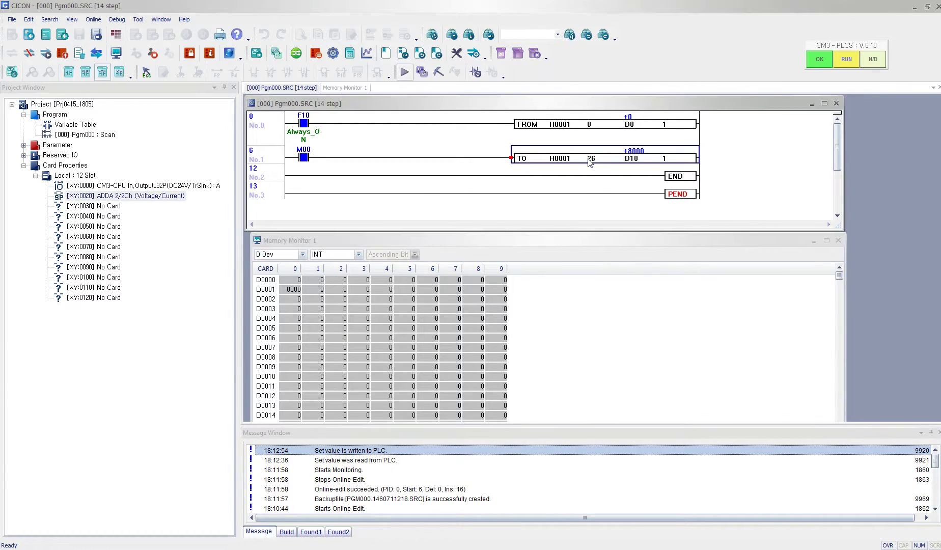
Step: Write 16000 to D10 through the TO H0001 26 D10 1 instruction
double_click(590, 161)
type("1600")
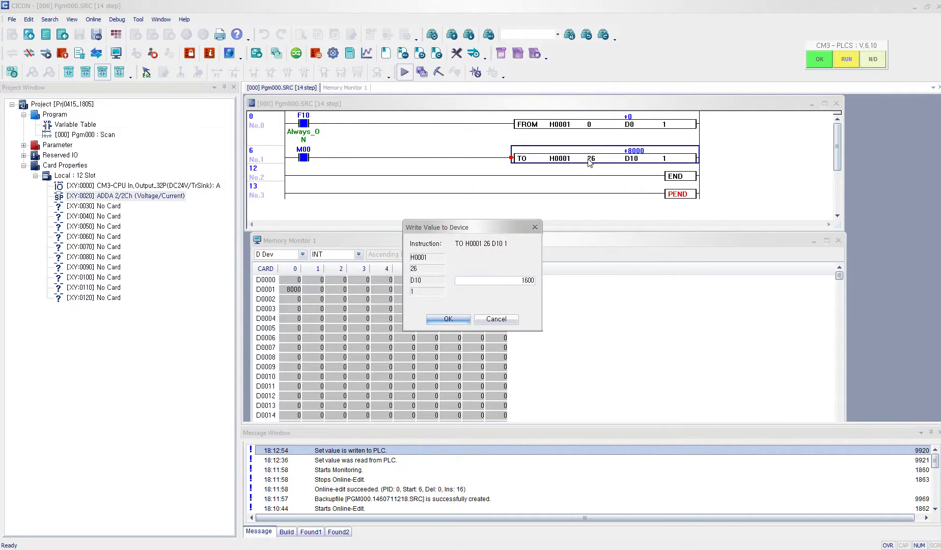
type("0")
key("Return")
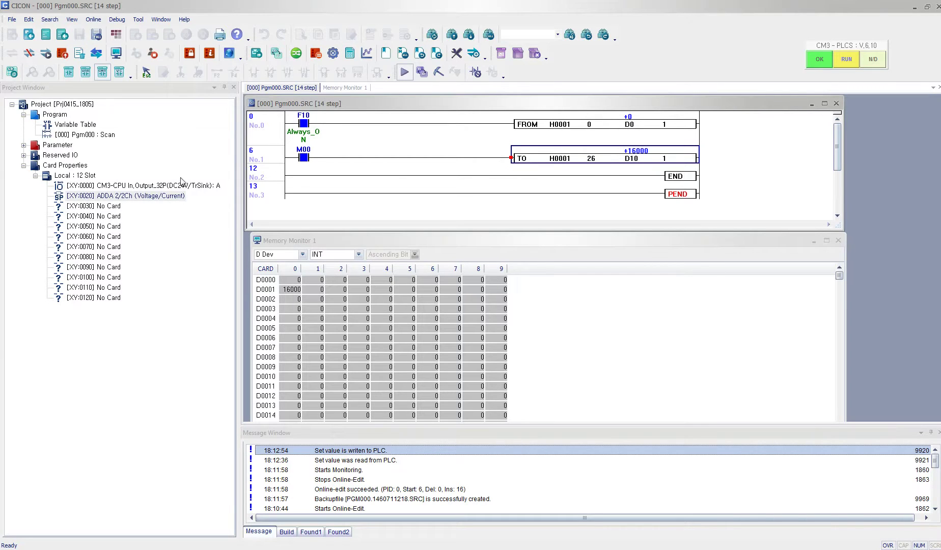
double_click(179, 195)
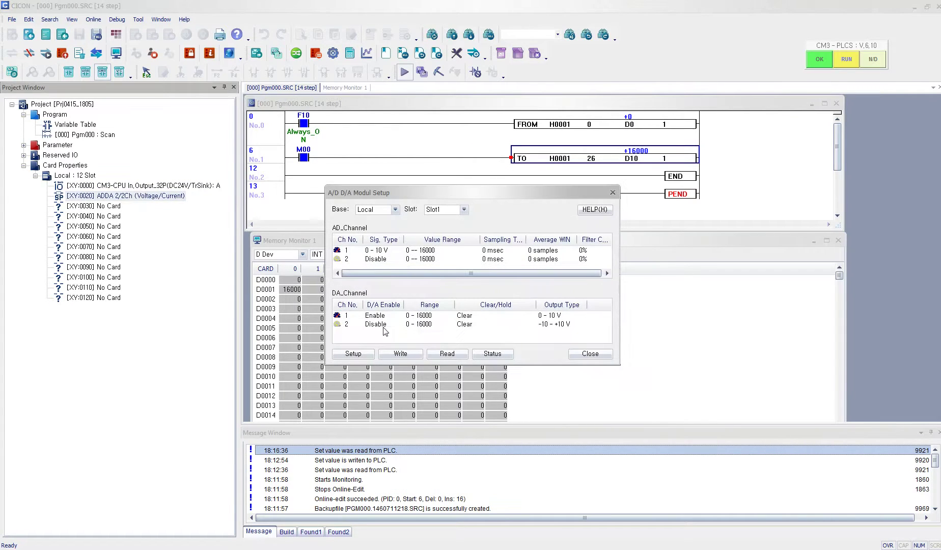
double_click(368, 315)
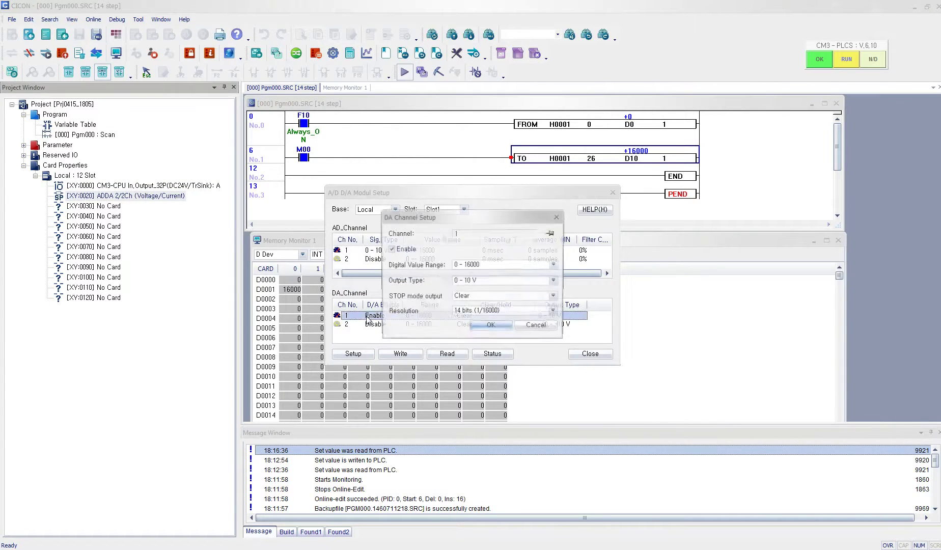
left_click(491, 327)
left_click(493, 353)
left_click(401, 320)
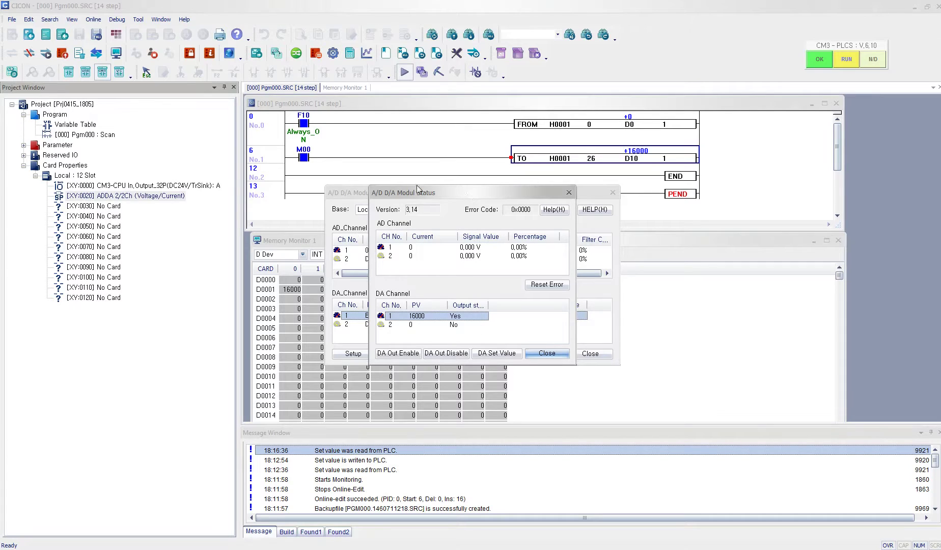
left_click(547, 353)
Step: Close the ADDA module setup and force contact M00 on rung 6 OFF in the running program
left_click(590, 354)
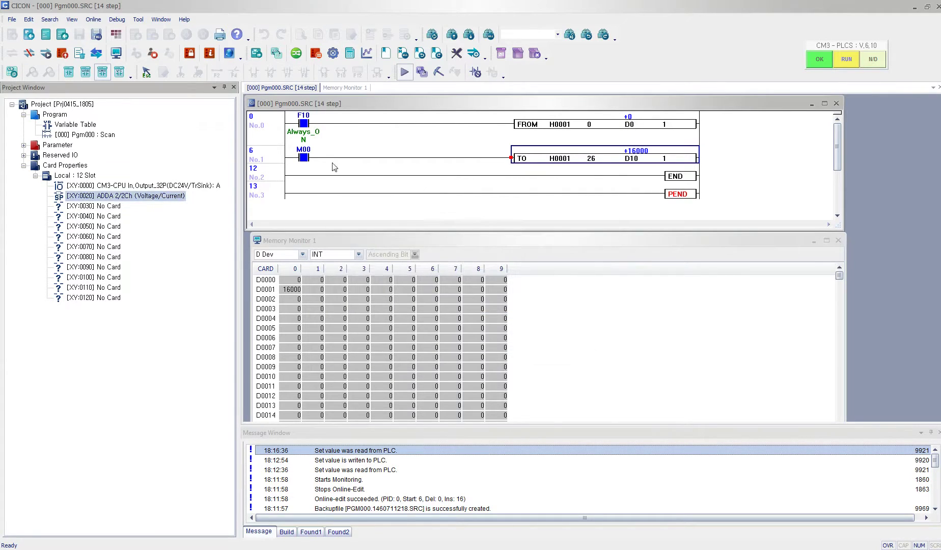
left_click(321, 161)
key("ctrl+Return")
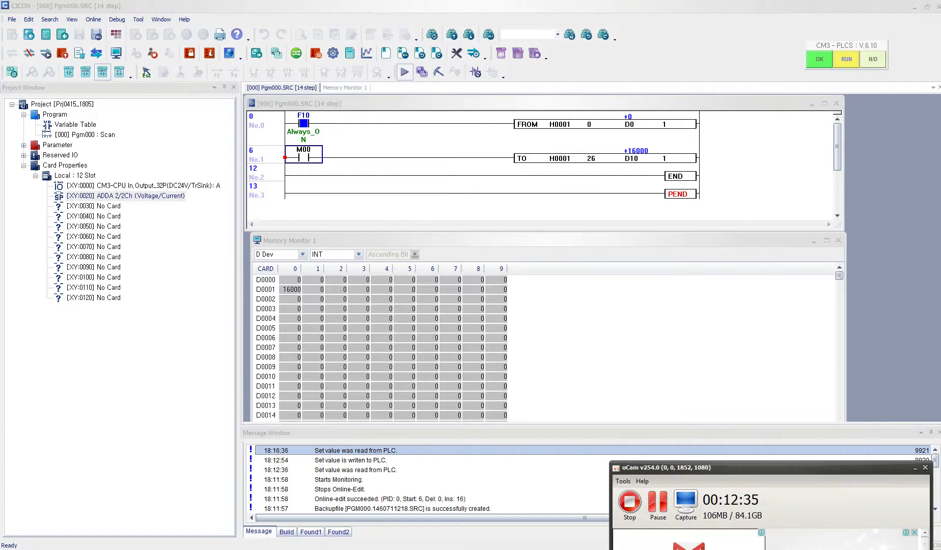
left_click(453, 249)
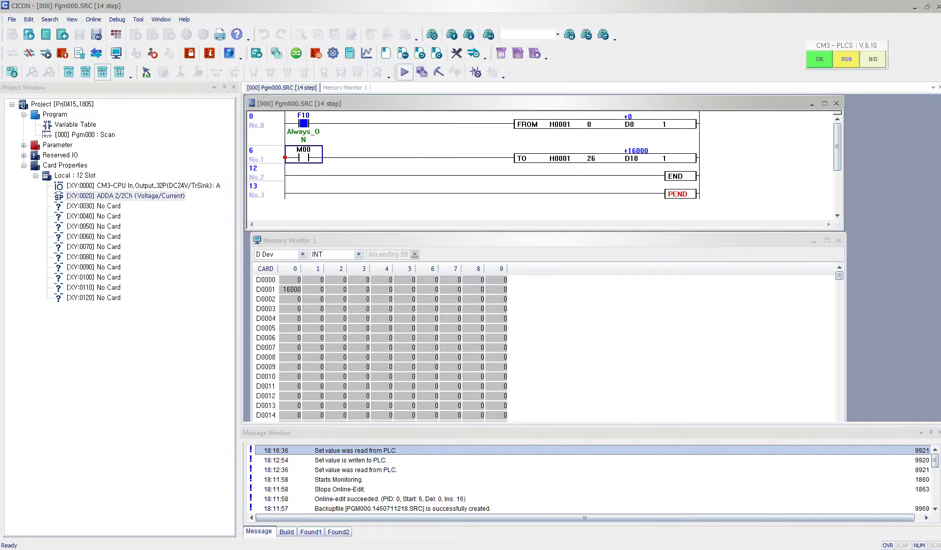
left_click(940, 549)
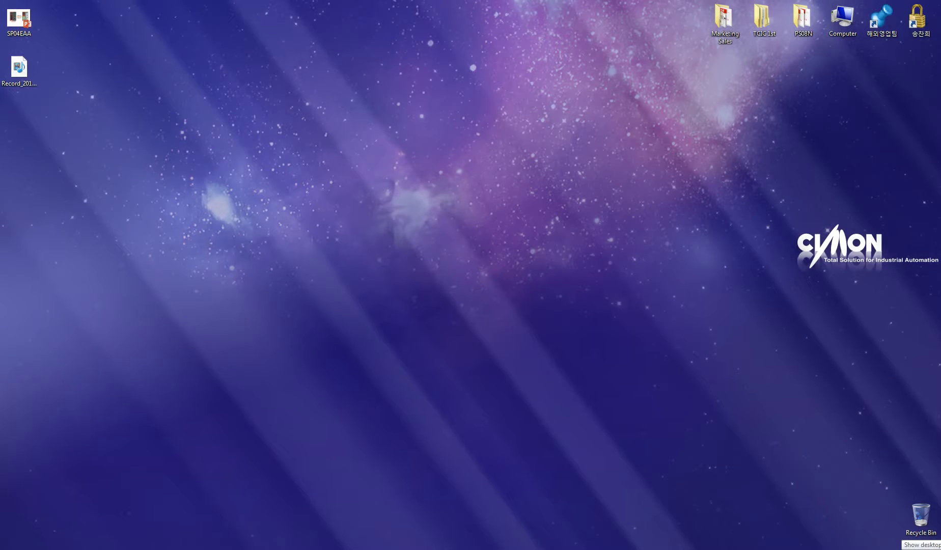
left_click(940, 549)
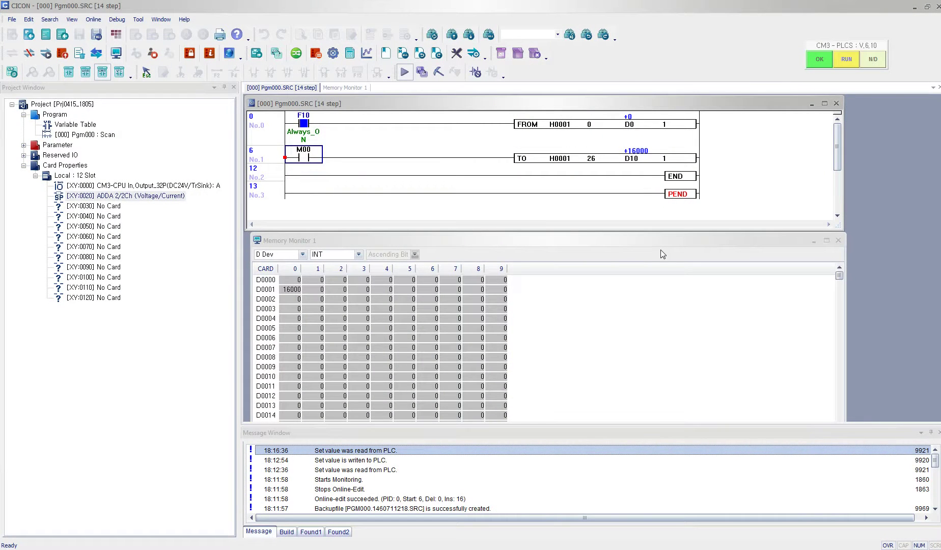
Step: Set AD channel 1 of the ADDA 2/2Ch module to a 0–20 mA signal type
double_click(161, 197)
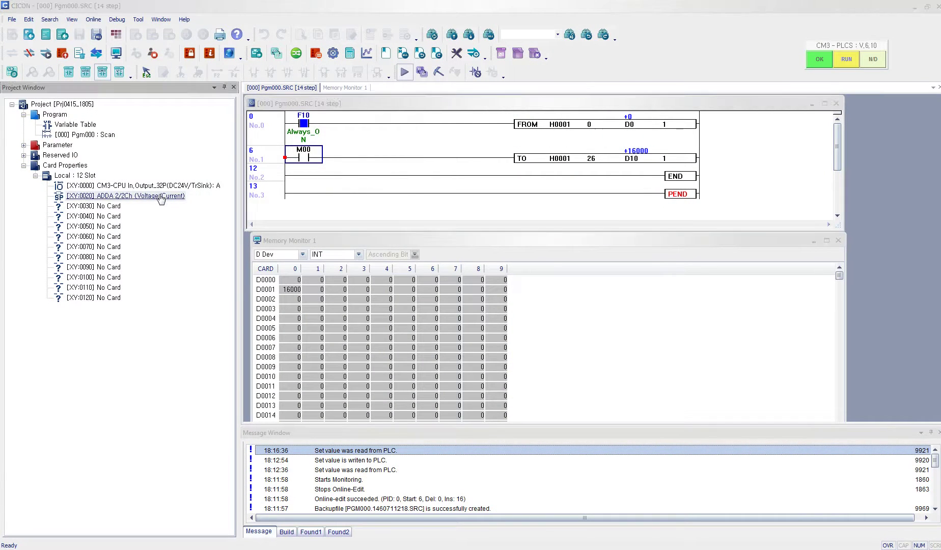
double_click(374, 251)
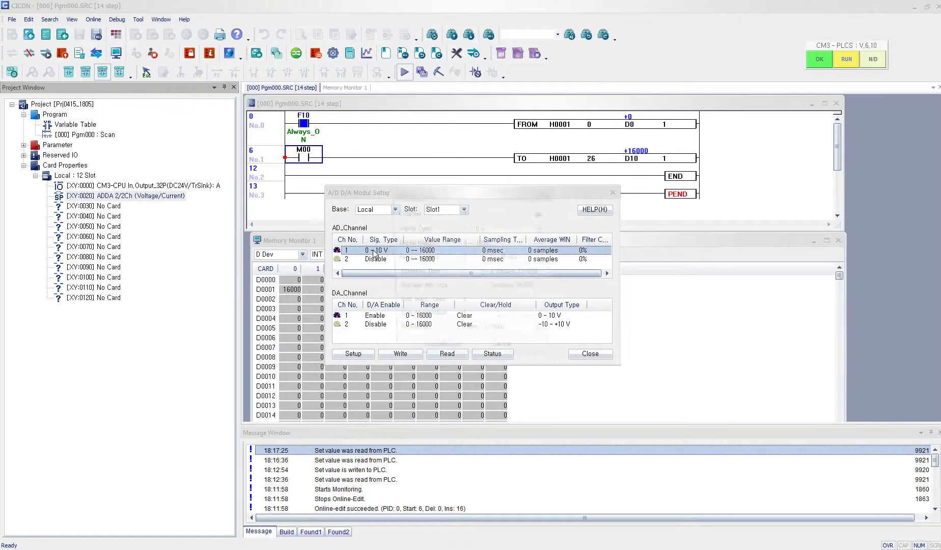
left_click(521, 229)
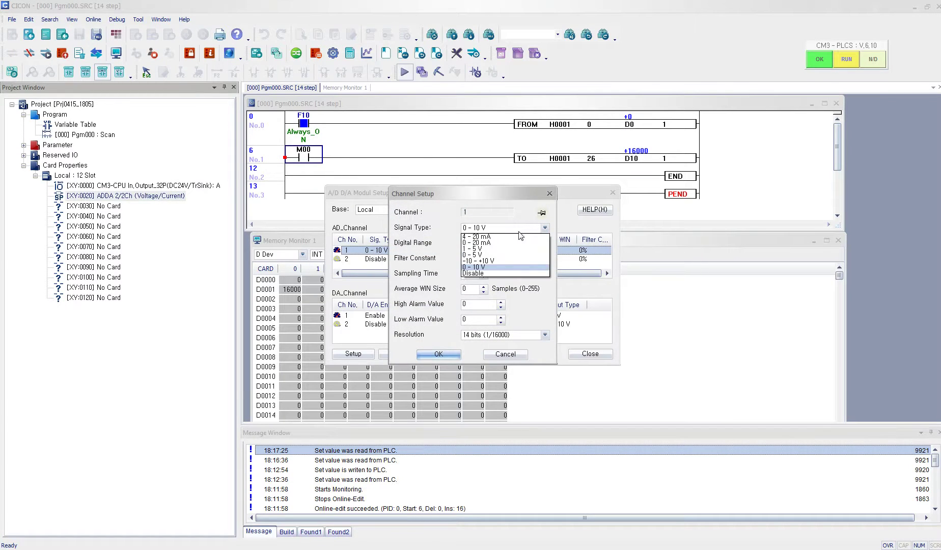
left_click(514, 236)
left_click(514, 228)
left_click(490, 243)
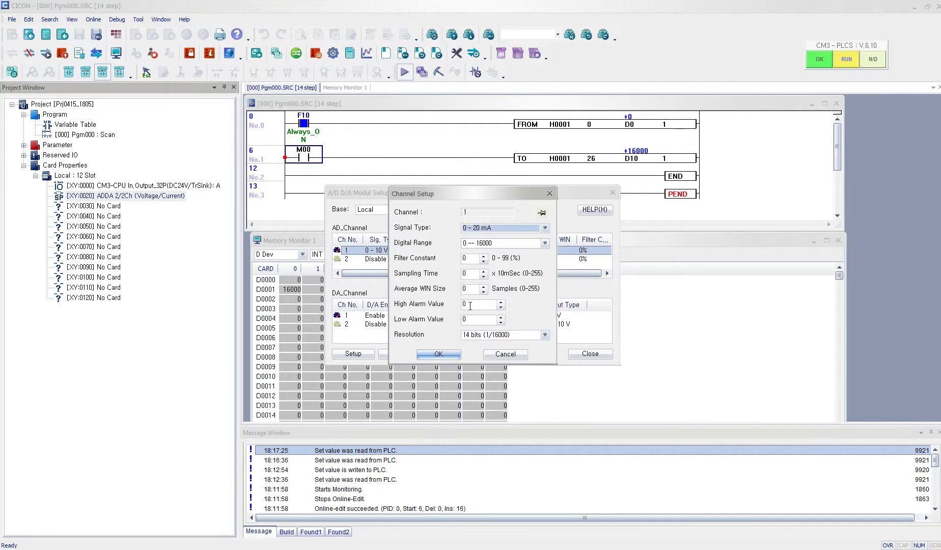
left_click(445, 358)
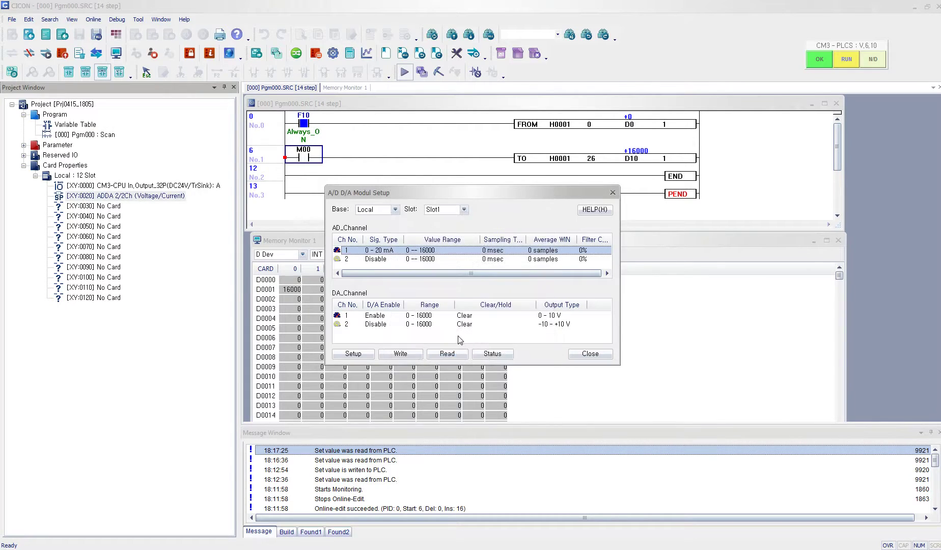
Step: Disable DA channel 1 and write the module settings to the PLC
left_click(350, 319)
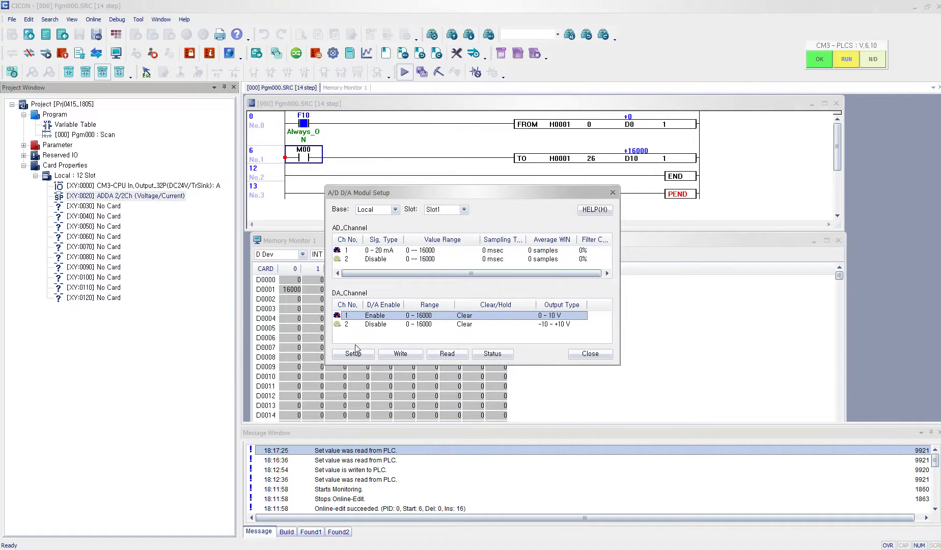
double_click(374, 322)
left_click(401, 249)
left_click(490, 328)
left_click(400, 355)
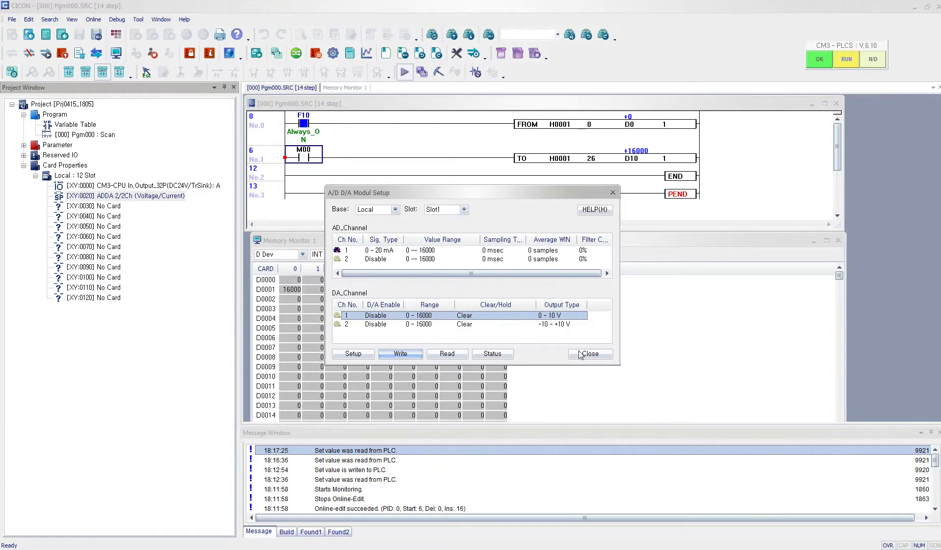
Step: Dismiss the write confirmation and view AD channel 1's live status, reading 16000 at about 20 mA
left_click(506, 304)
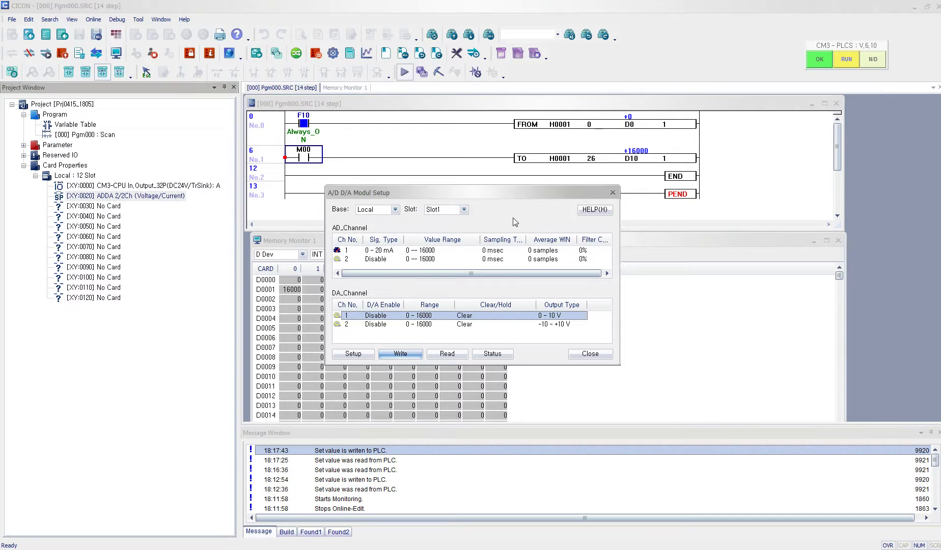
left_click(424, 251)
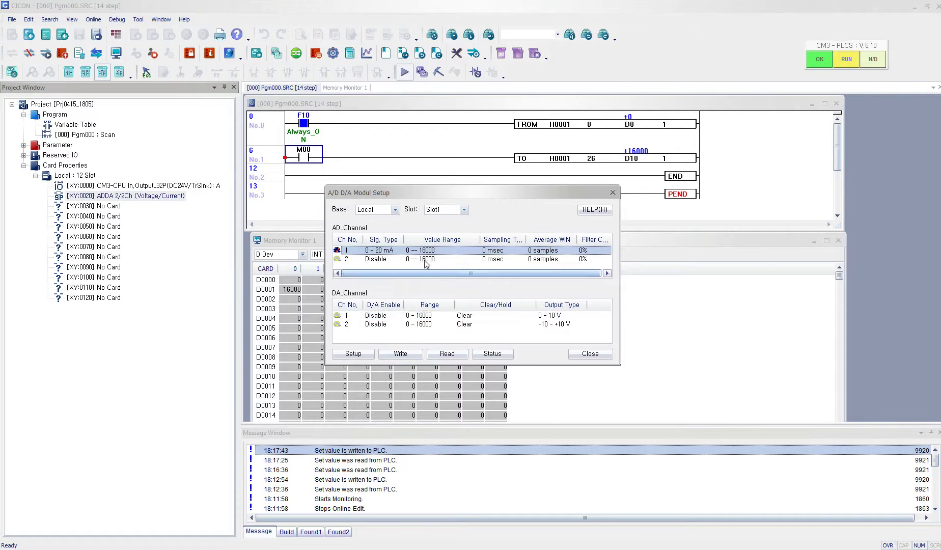
left_click(493, 354)
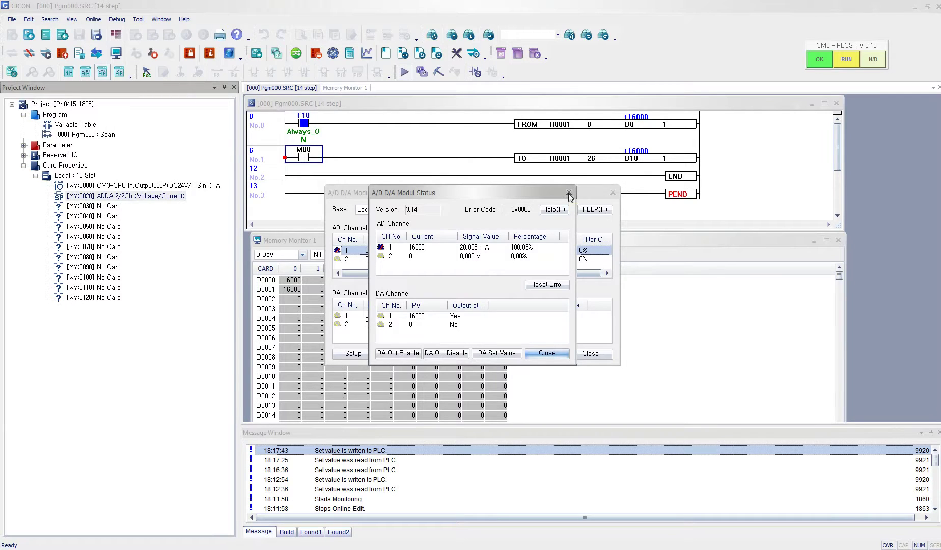
Step: Close the A/D D/A module status view
left_click(569, 193)
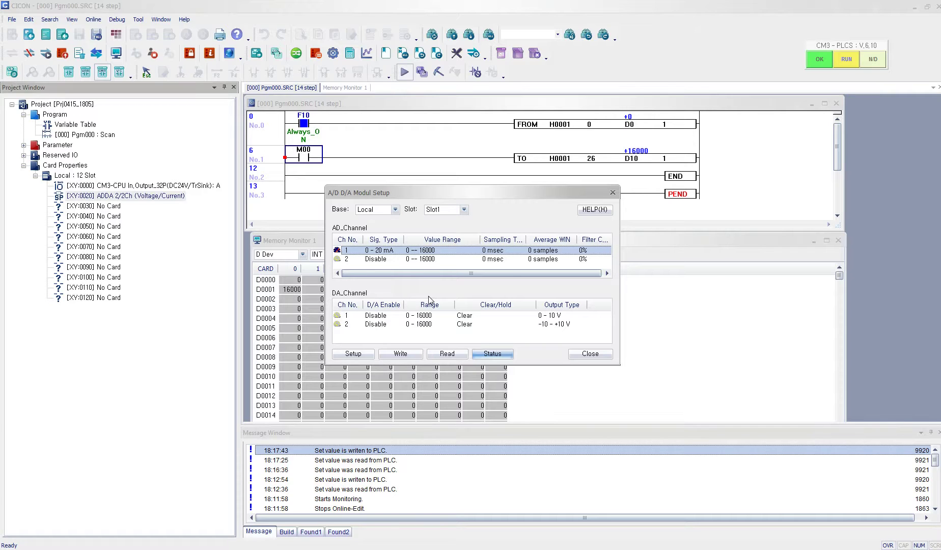
key("alt+Tab")
scroll(409, 401, "down", 1)
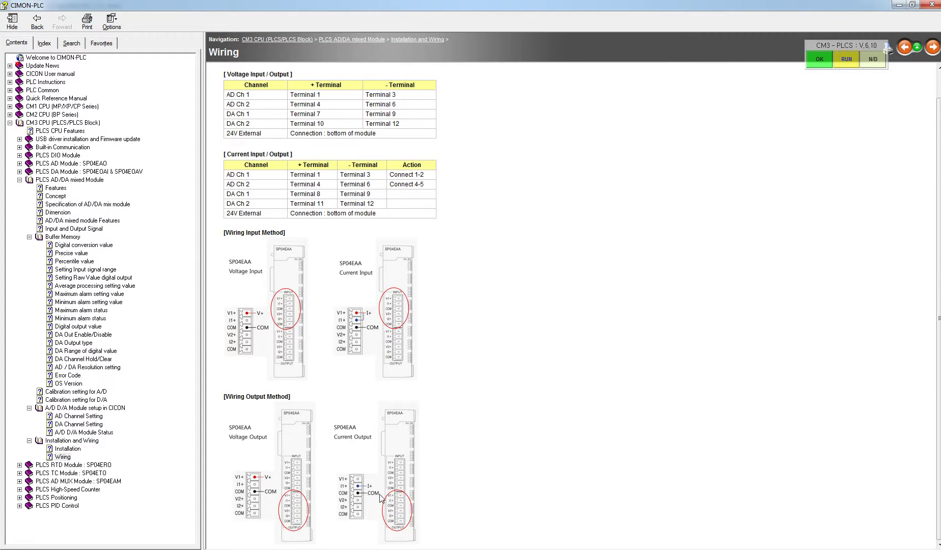
left_click(931, 5)
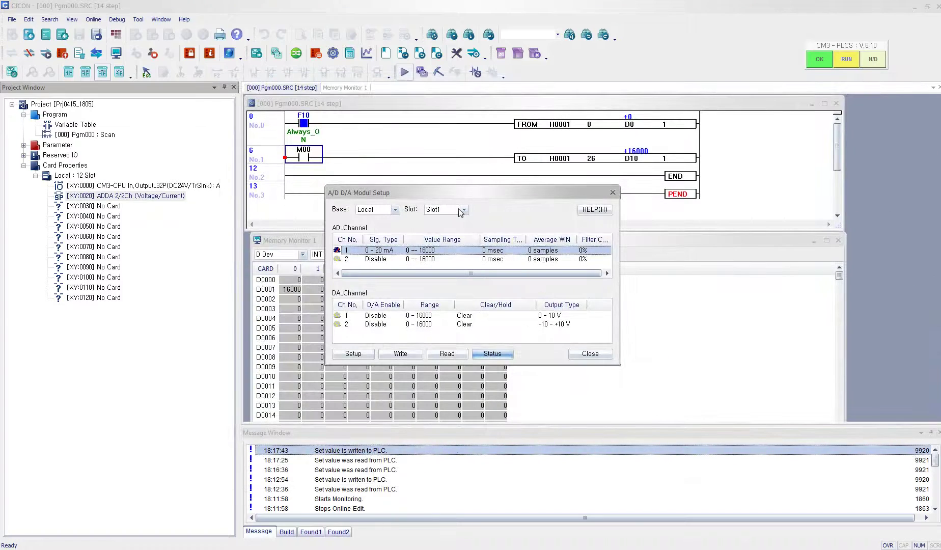
Step: Enable DA channel 1 with a 0–20 mA output type and write it to the PLC
double_click(371, 317)
left_click(410, 250)
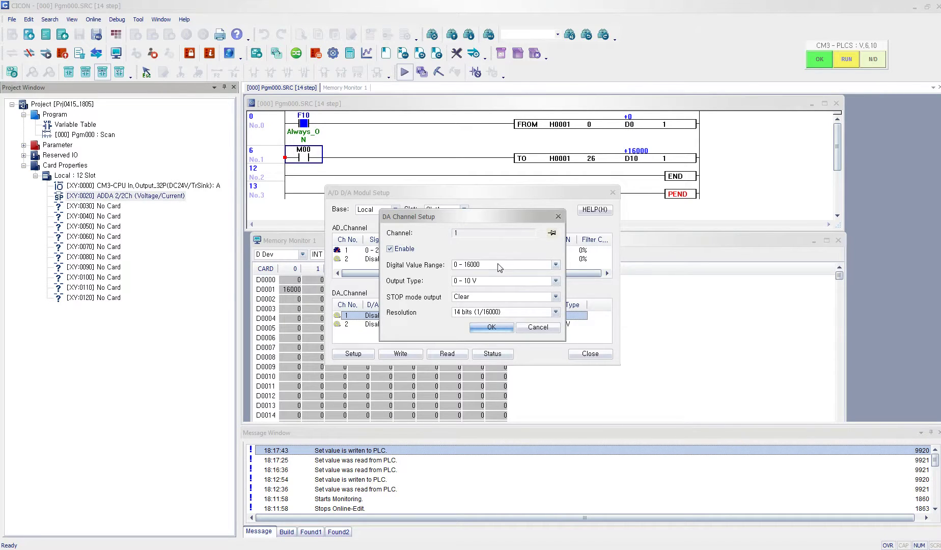
left_click(490, 281)
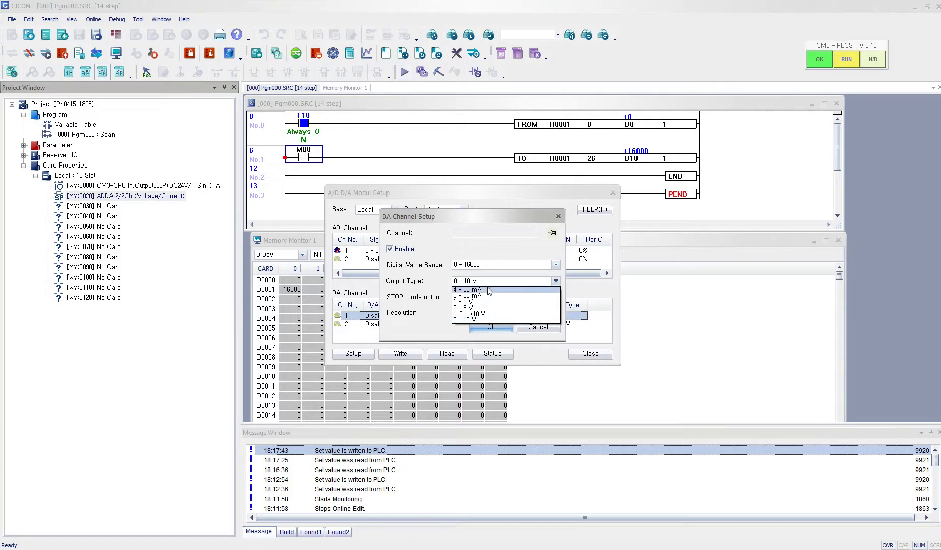
left_click(486, 296)
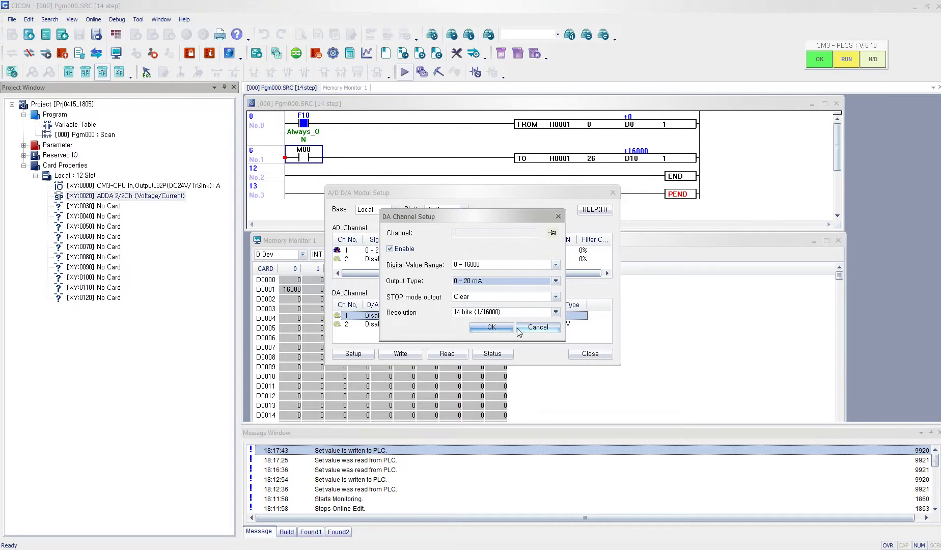
left_click(498, 327)
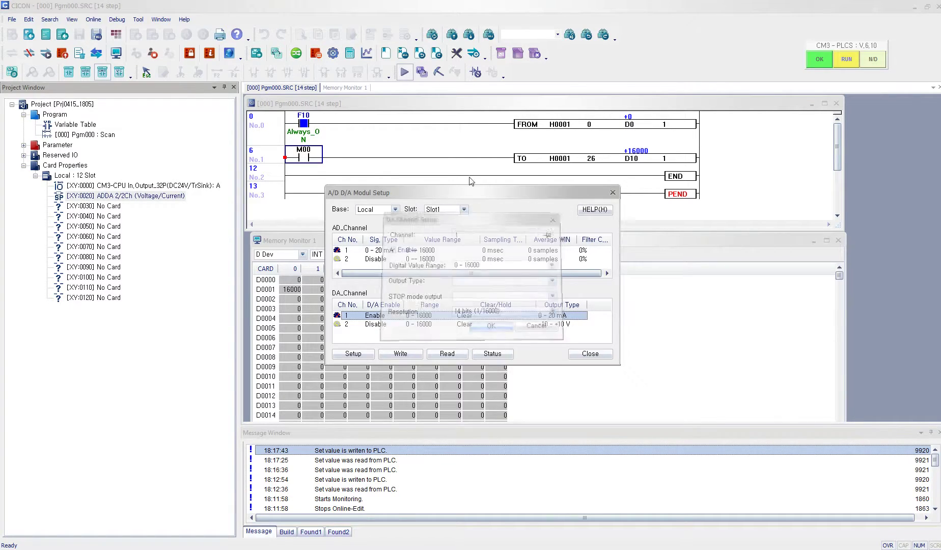
left_click(398, 355)
left_click(504, 304)
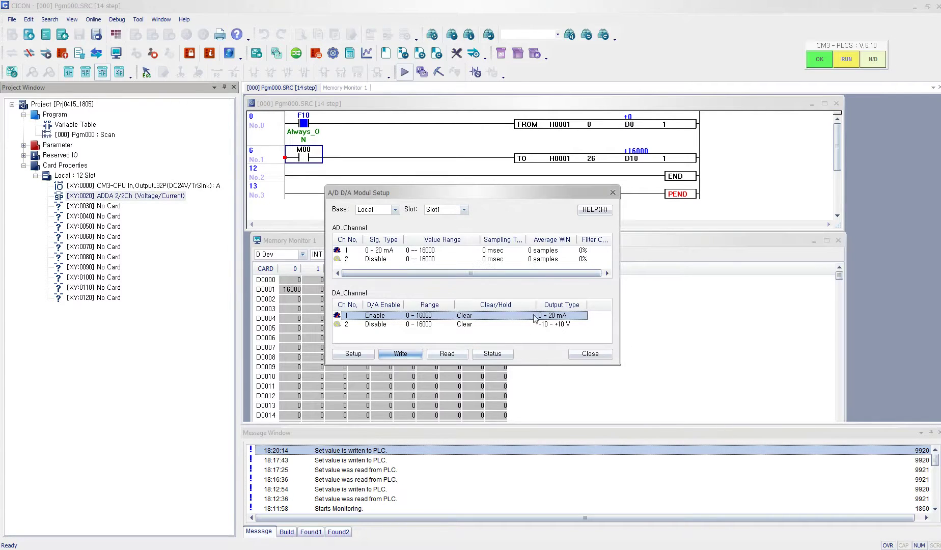
Step: Reset the module's 0x0305 error in the status view, close it, and write the settings again
left_click(493, 356)
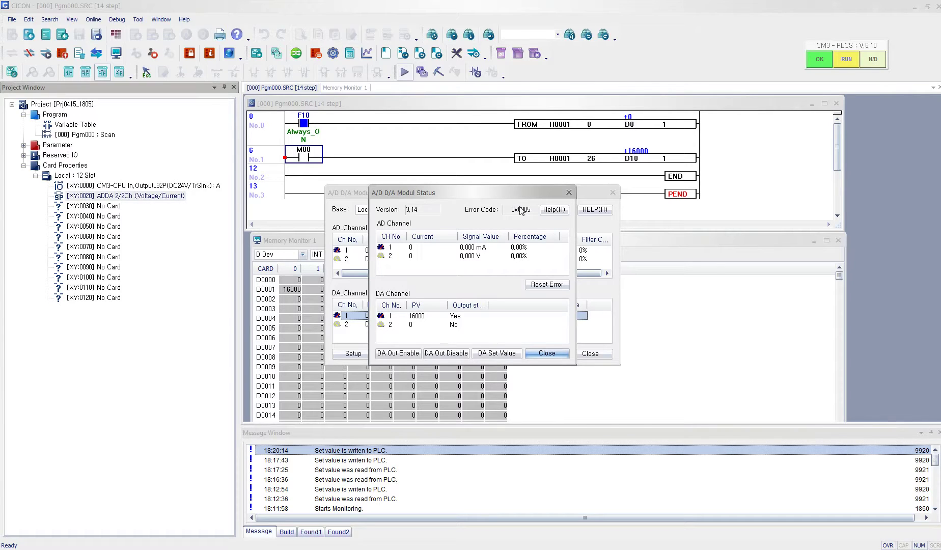
left_click(542, 287)
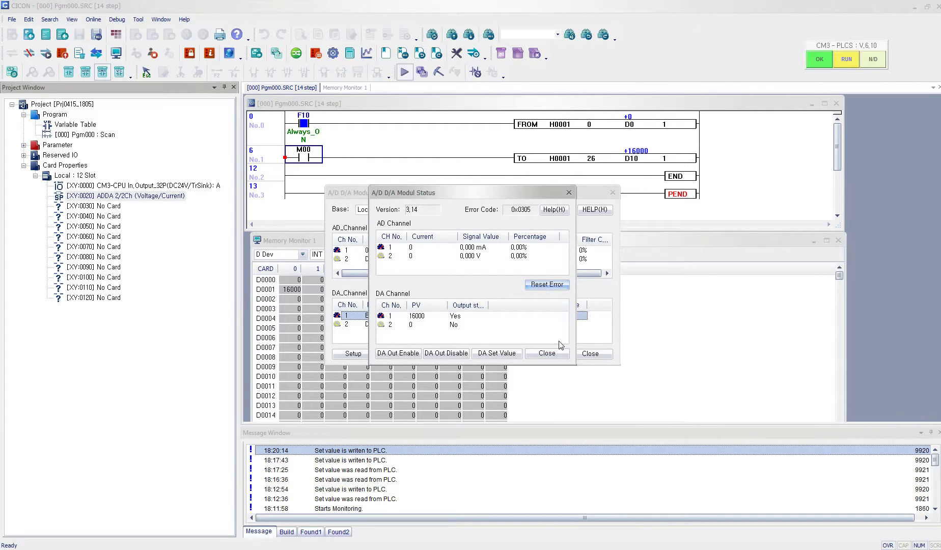
left_click(561, 357)
left_click(568, 193)
left_click(400, 354)
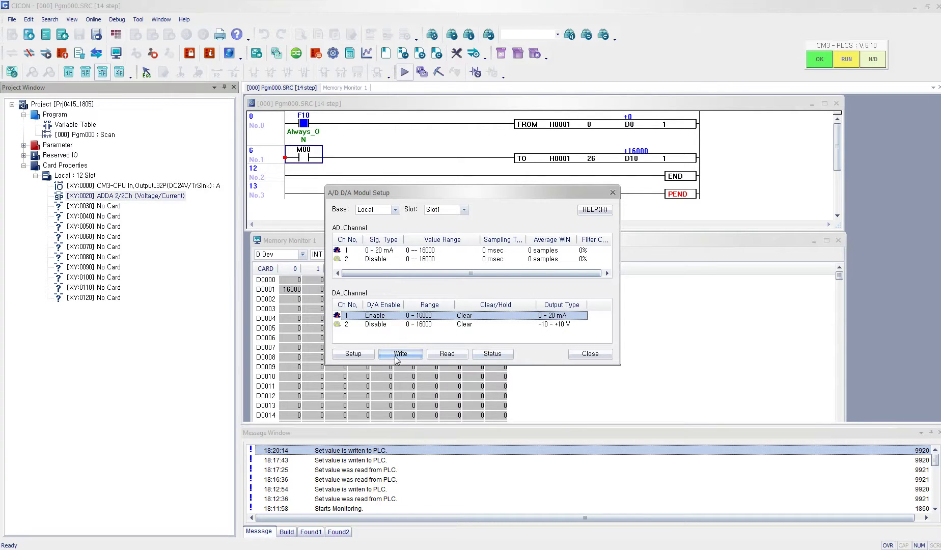
Step: Set DA channel 1's output value to 0 in the module status view
left_click(520, 311)
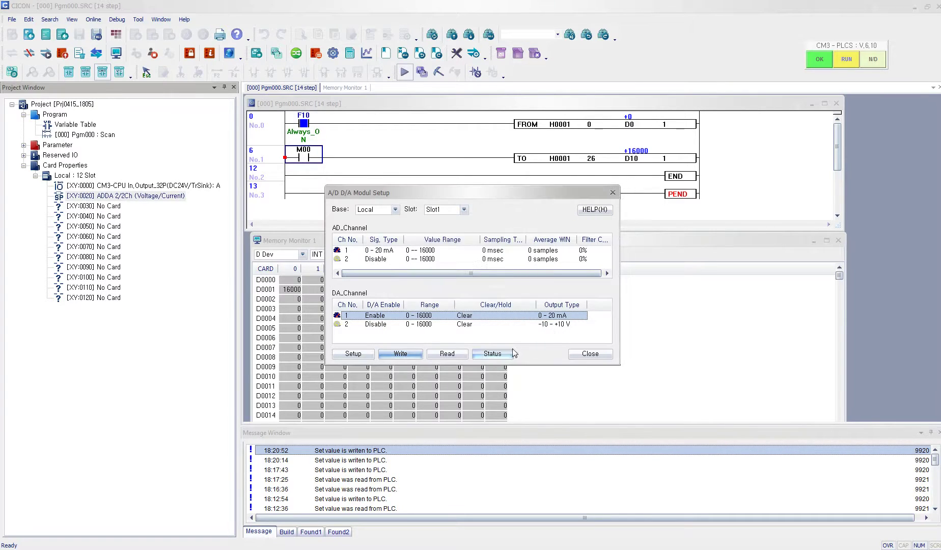
left_click(497, 353)
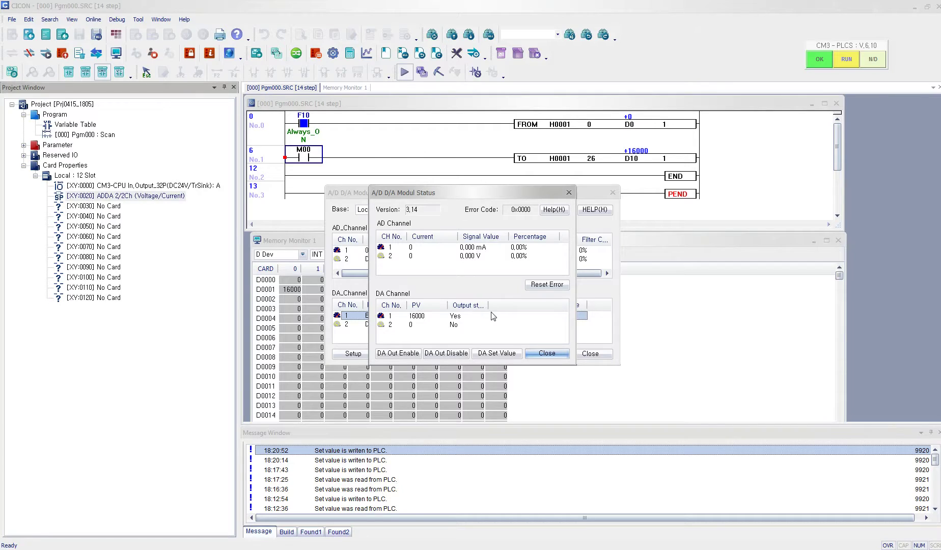
left_click(419, 317)
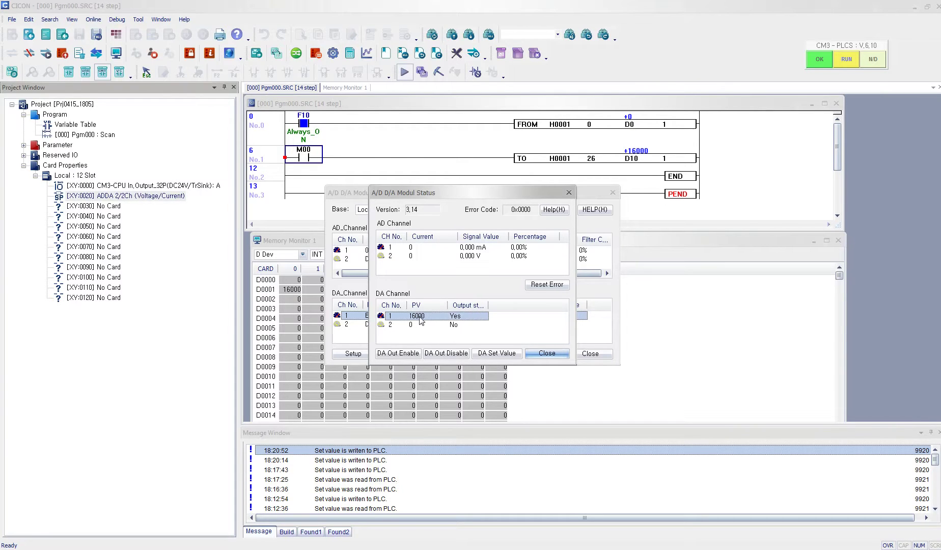
double_click(420, 320)
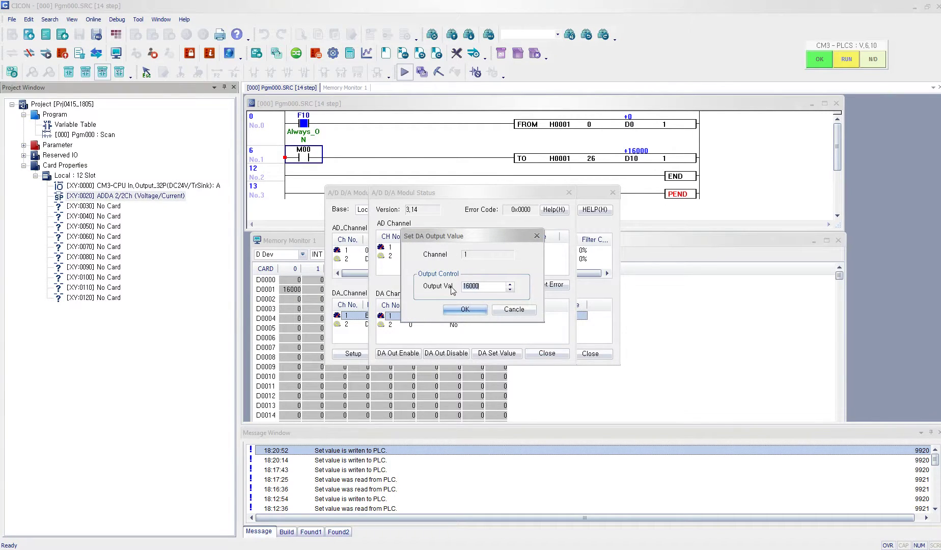
type("0")
key("Return")
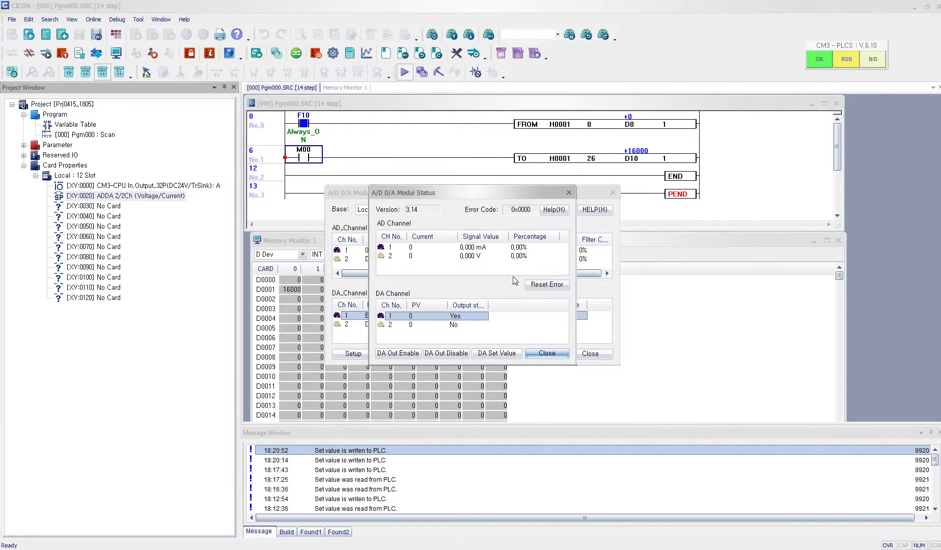
Step: Close the module dialogs and switch contact M00 on rung 6 ON
left_click(545, 354)
left_click(591, 354)
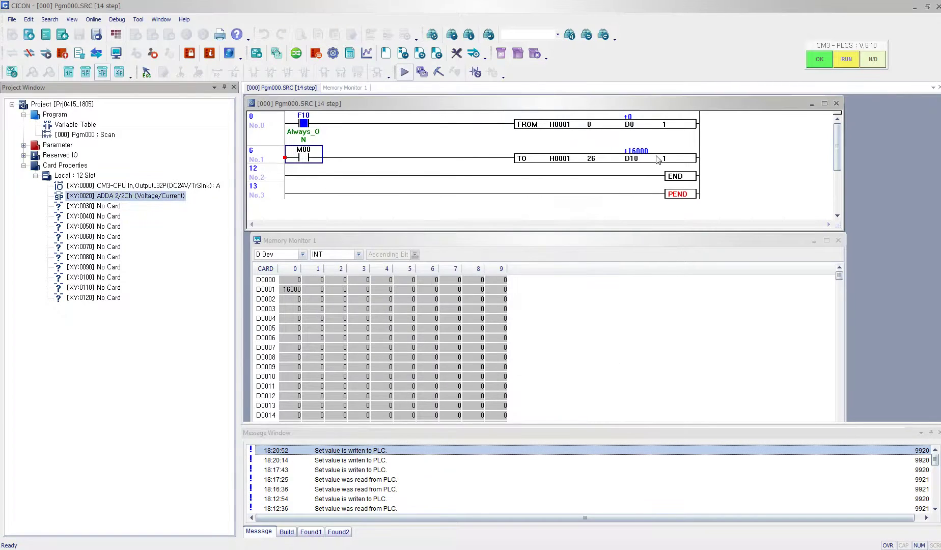
left_click(307, 159)
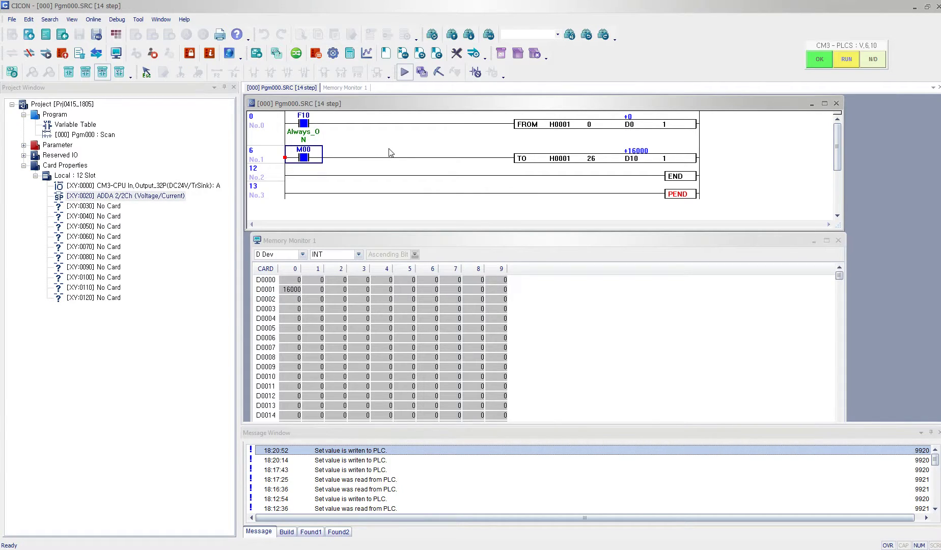
Step: Change D10 on rung 6's TO instruction to 8000 online
left_click(631, 161)
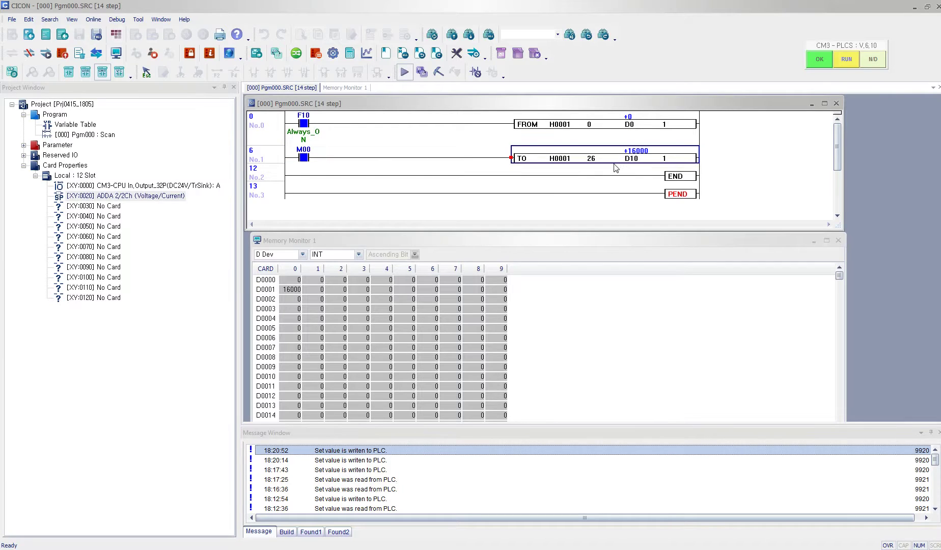
double_click(615, 162)
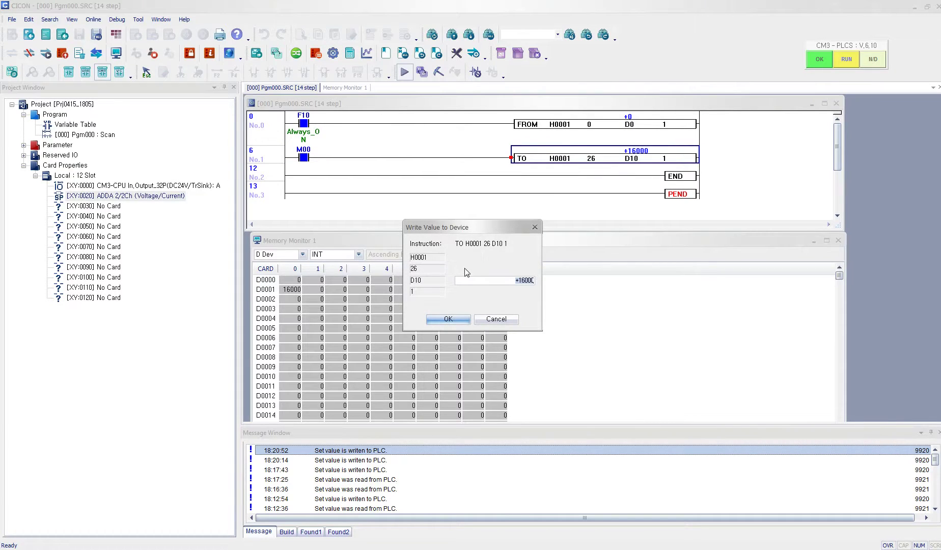
type("80")
key("Return")
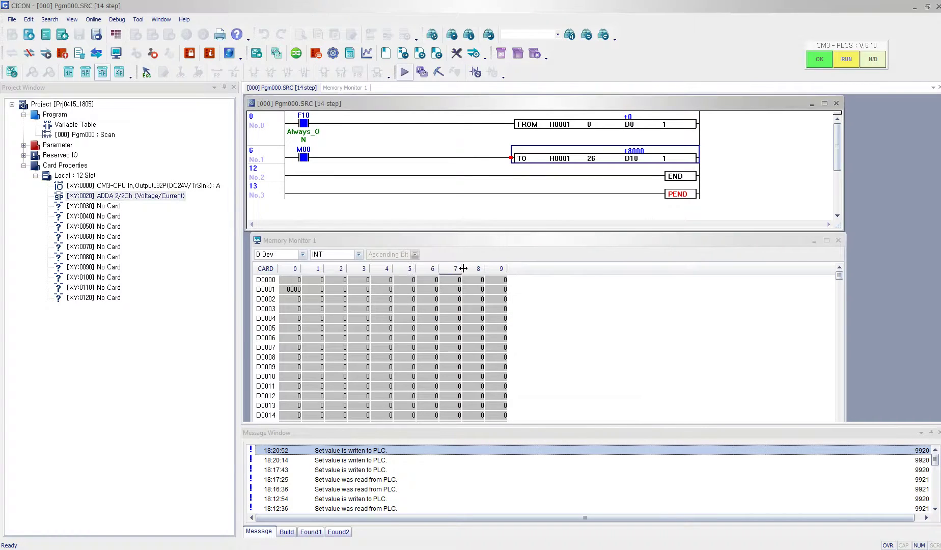